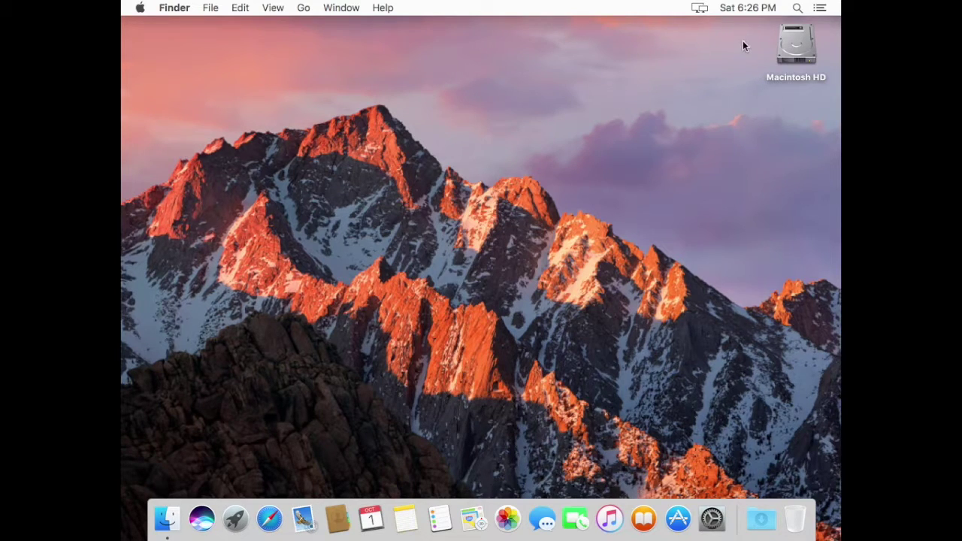
Step: Launch QuickTime Player from the Applications folder on Macintosh HD
double_click(799, 46)
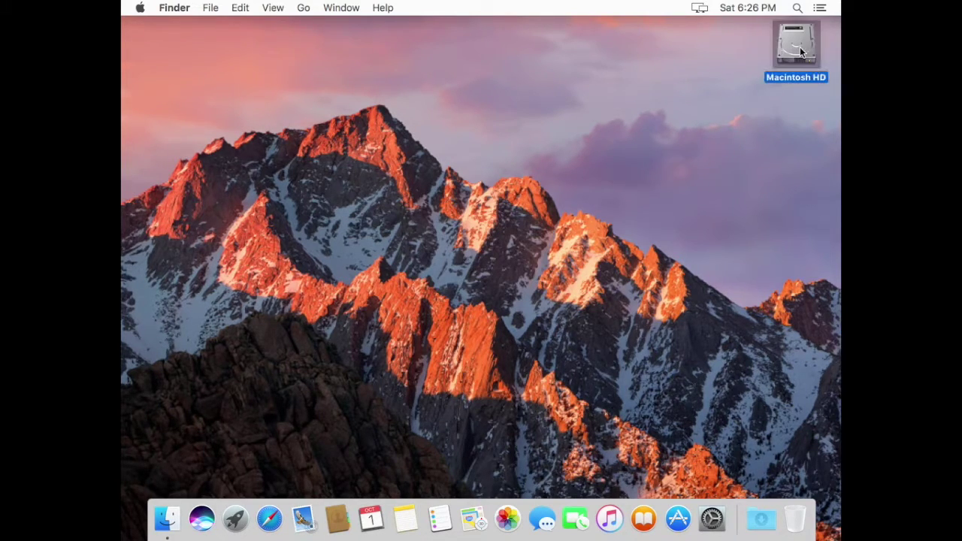
double_click(349, 128)
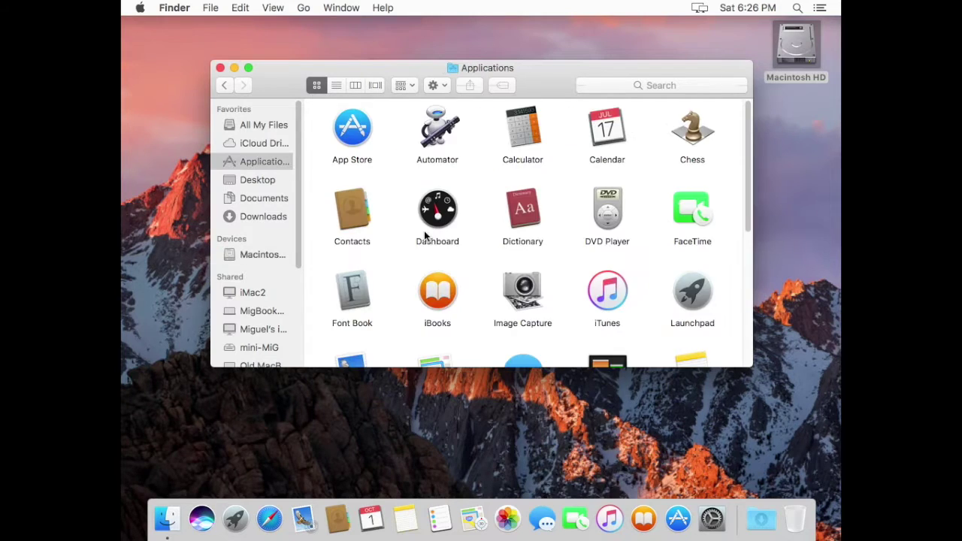
scroll(424, 233, down, 2)
scroll(424, 236, down, 3)
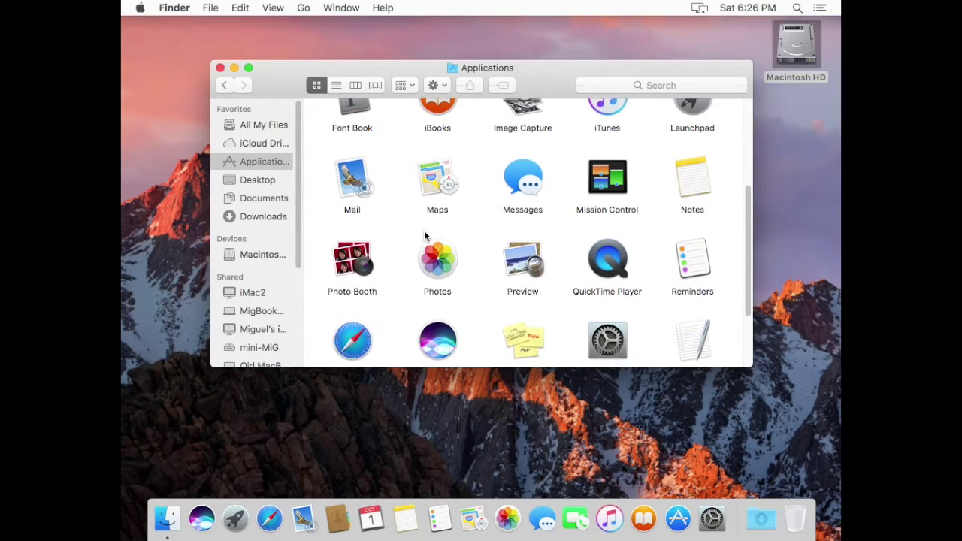
scroll(424, 236, down, 1)
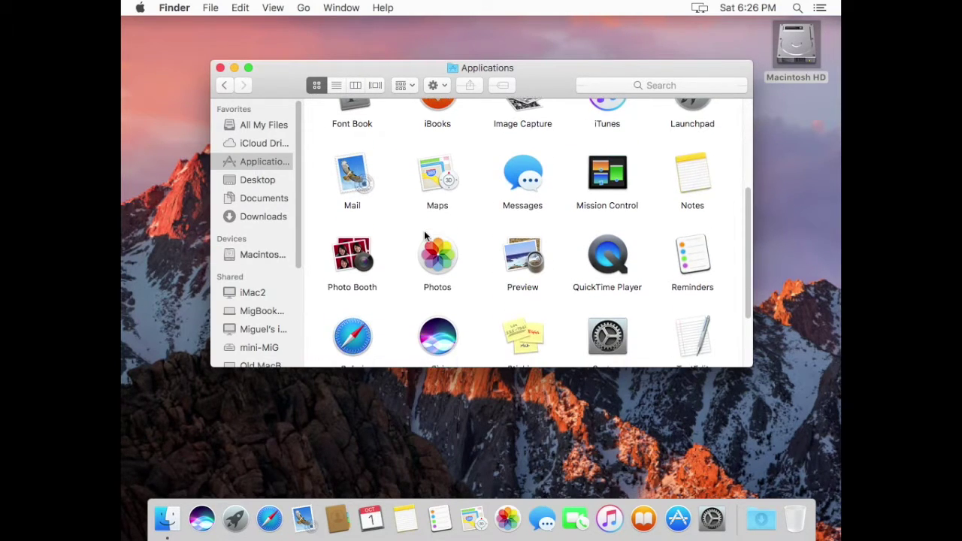
double_click(606, 232)
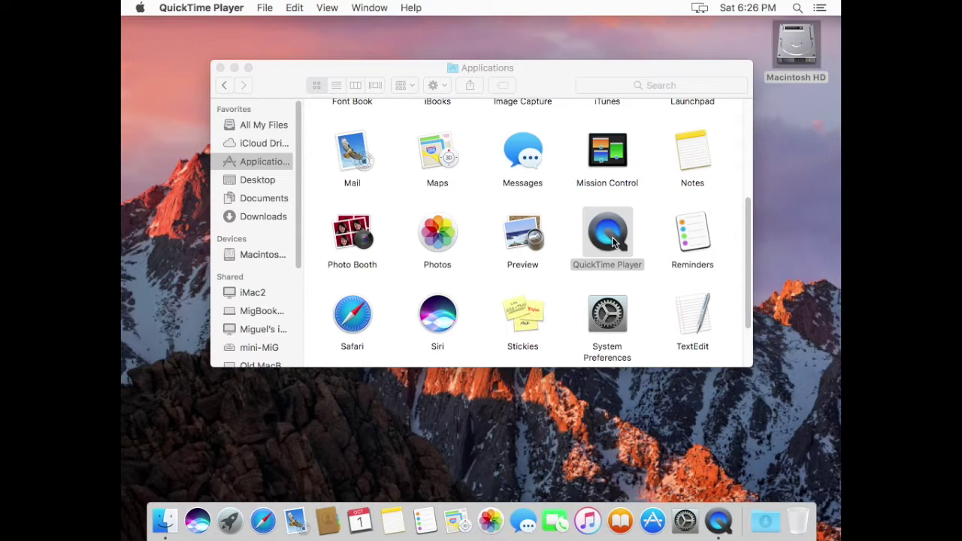
Step: Start a full-screen recording via File > New Screen Recording with the microphone set to None
click(263, 9)
click(273, 48)
click(272, 141)
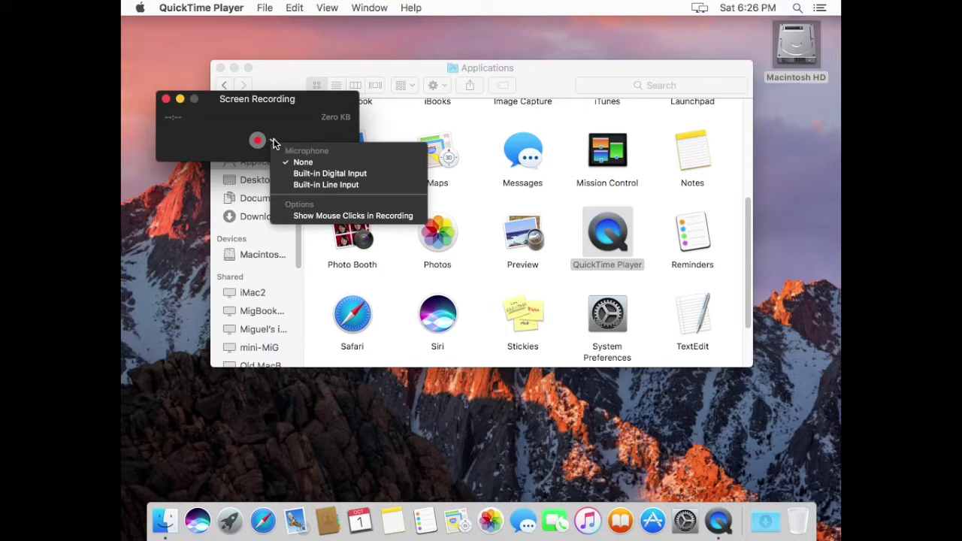
click(274, 143)
click(258, 141)
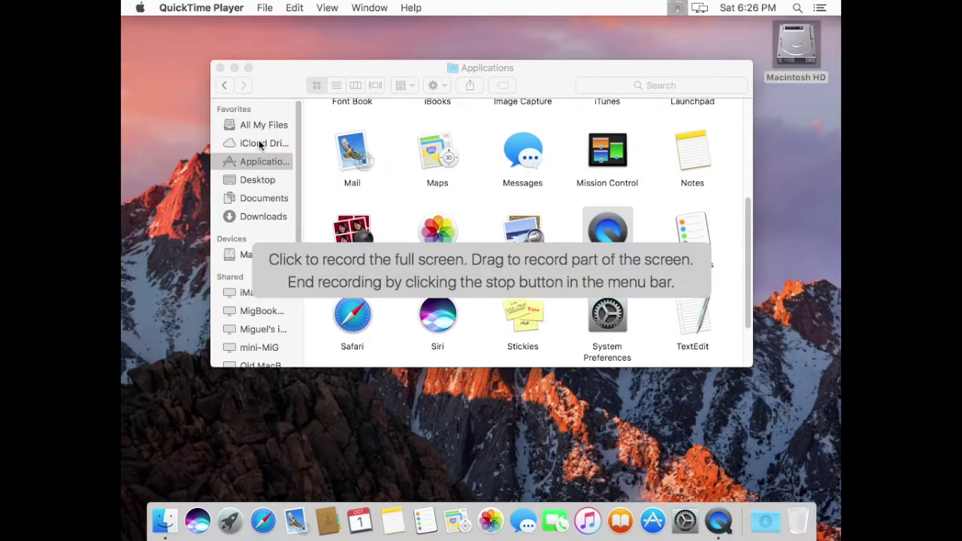
click(349, 271)
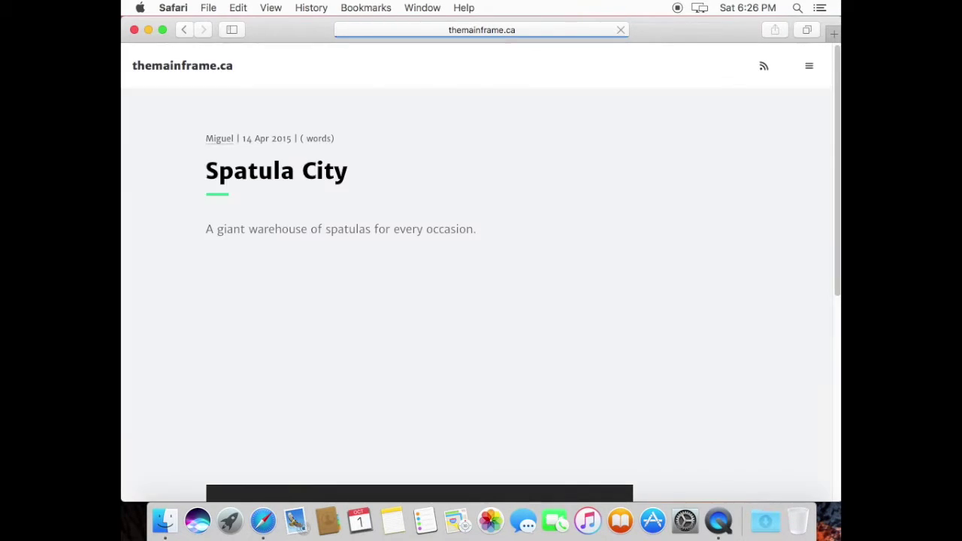
Step: Play the Spatula City video, pause it at 00:07, and stop the screen recording
scroll(437, 165, down, 2)
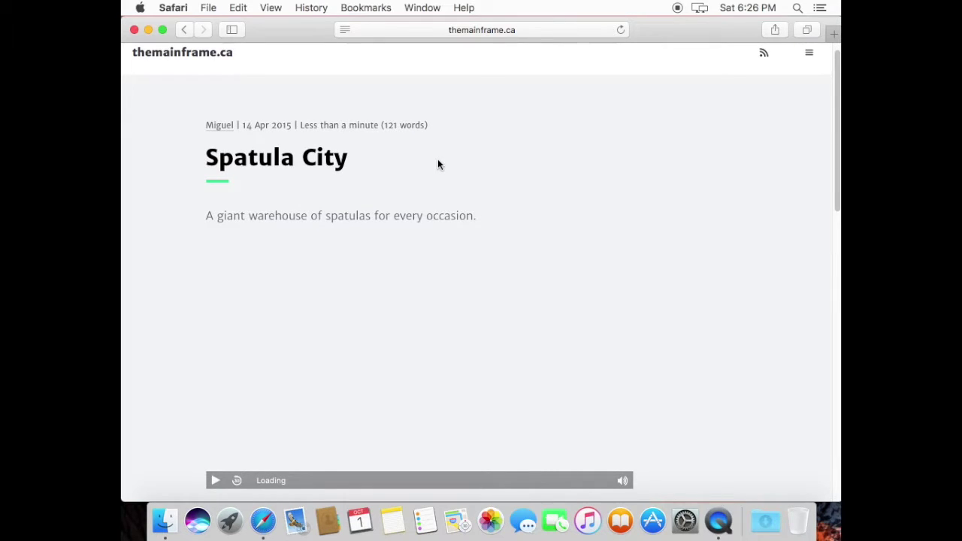
click(215, 466)
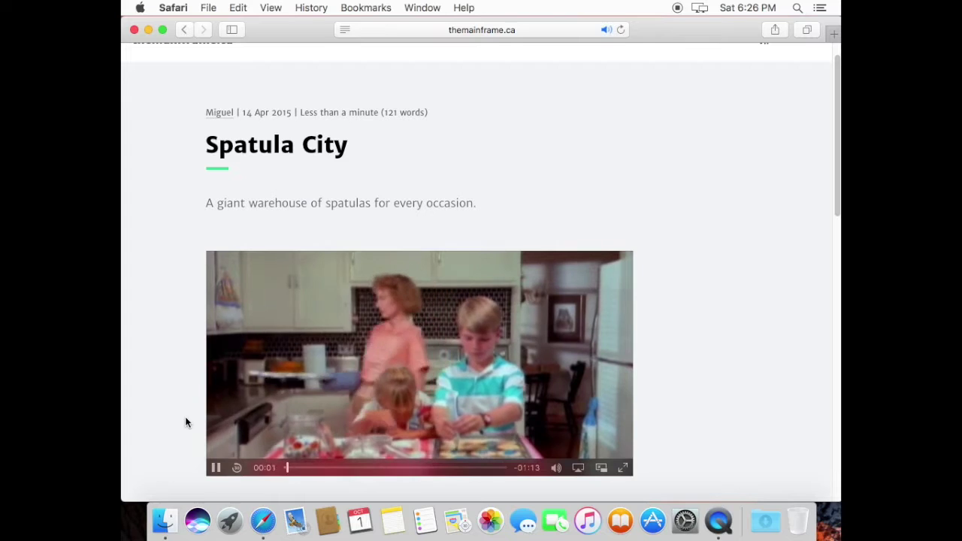
scroll(186, 423, down, 1)
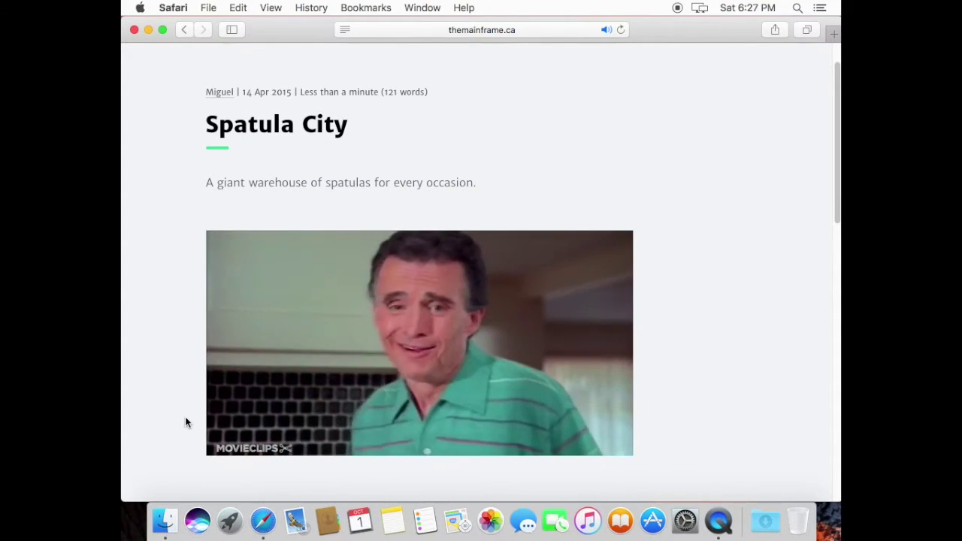
mouse_move(224, 441)
click(216, 446)
click(675, 9)
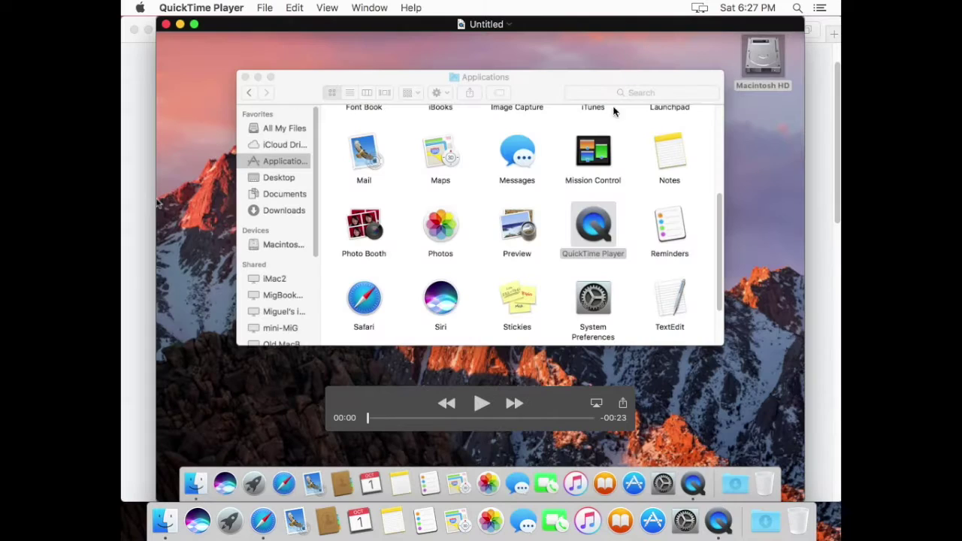
Step: Play and scrub through the Untitled recording, then close its window
click(481, 403)
drag(438, 418, 471, 419)
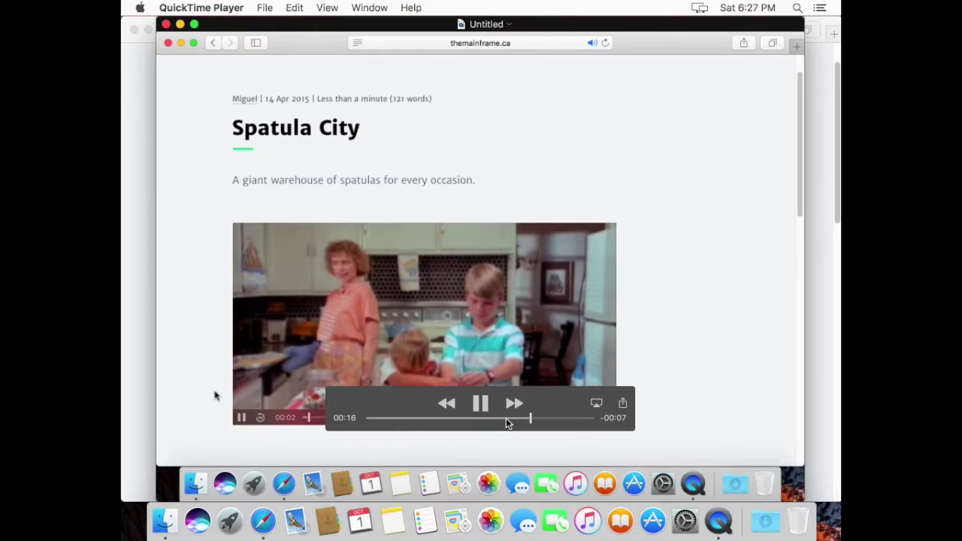
click(166, 24)
Step: Discard the recording without saving, quit QuickTime Player, and close the Safari window
key(super+d)
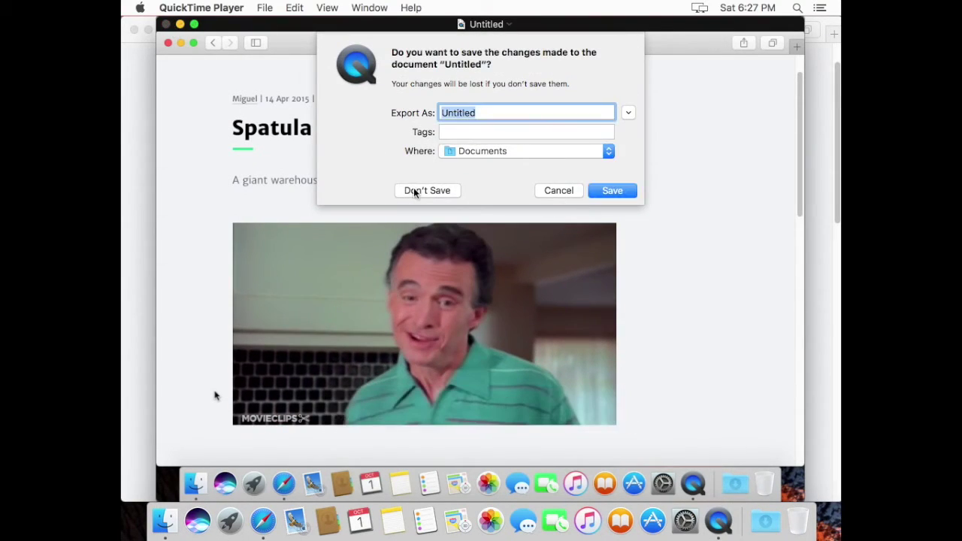
key(super+q)
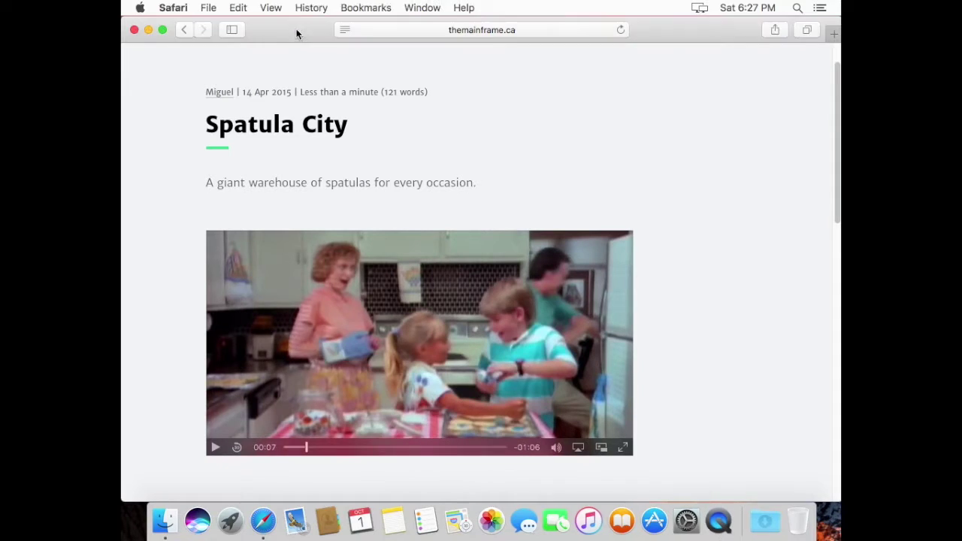
click(135, 31)
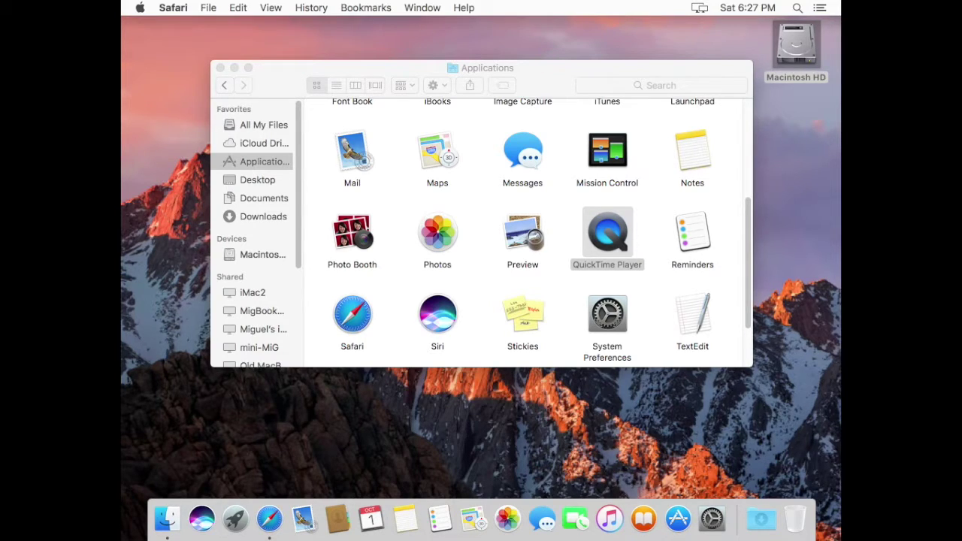
Step: Load the pasted Soundflower GitHub repository address in a new Safari window
click(481, 269)
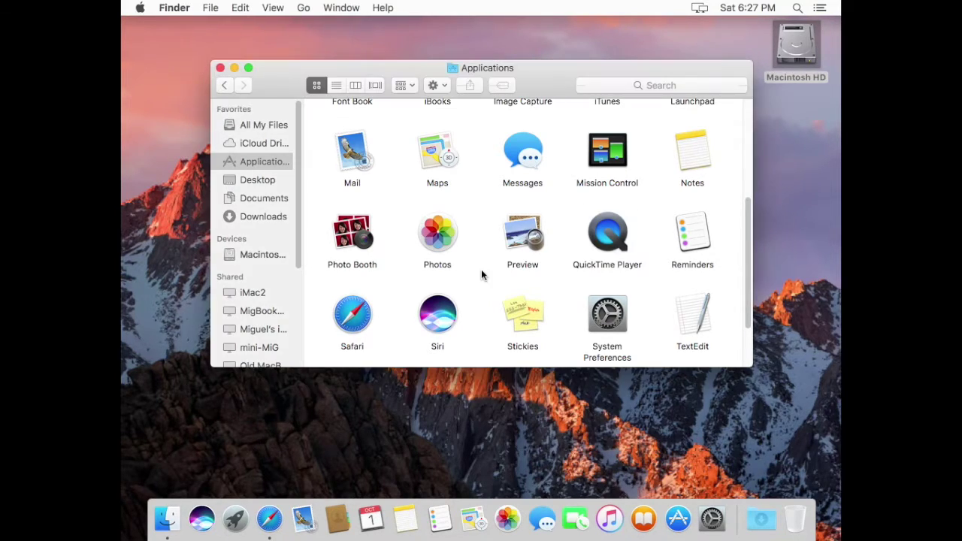
click(269, 519)
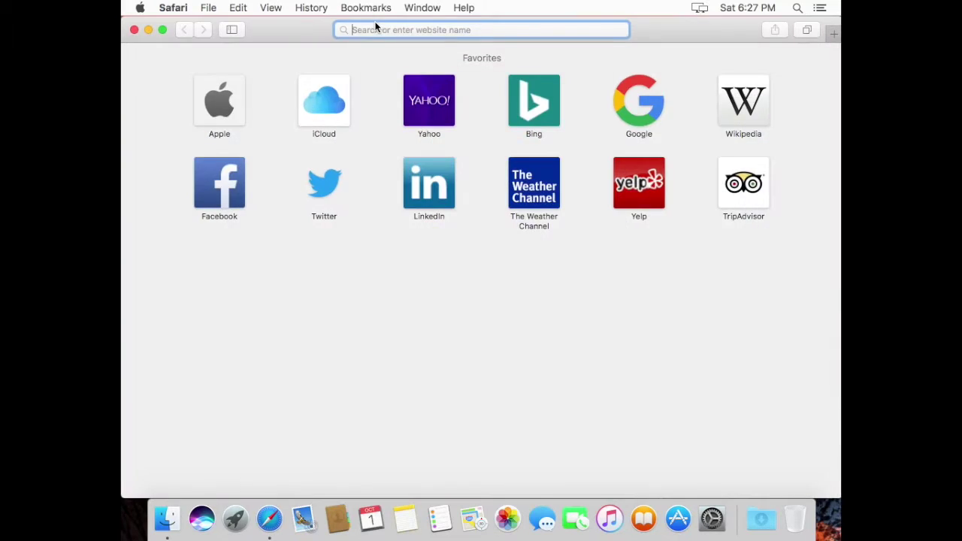
click(375, 28)
text(https://github.com/mattingalls/Soundflower)
key(Return)
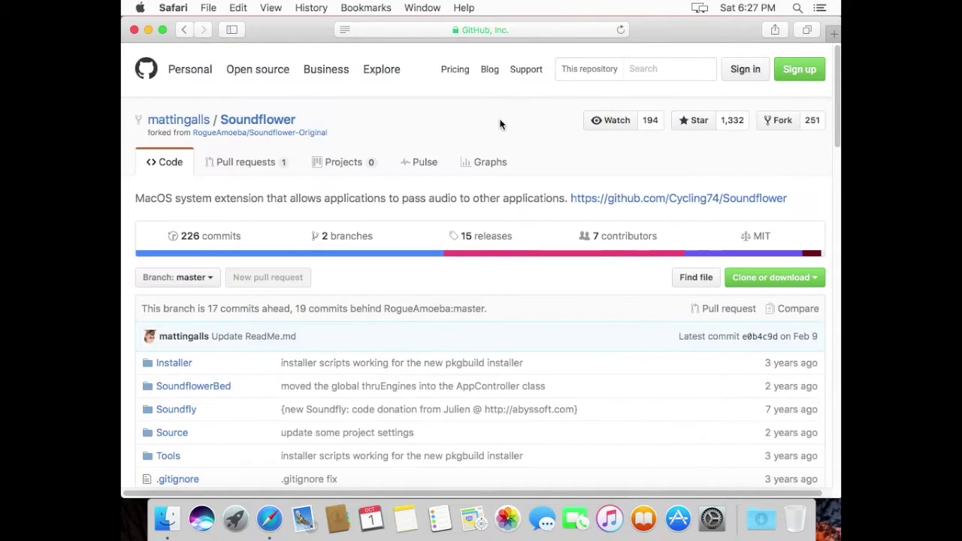
Step: Download Soundflower-2.0b2.dmg from the 2.0b2 release page and check the Downloads stack
scroll(588, 263, down, 10)
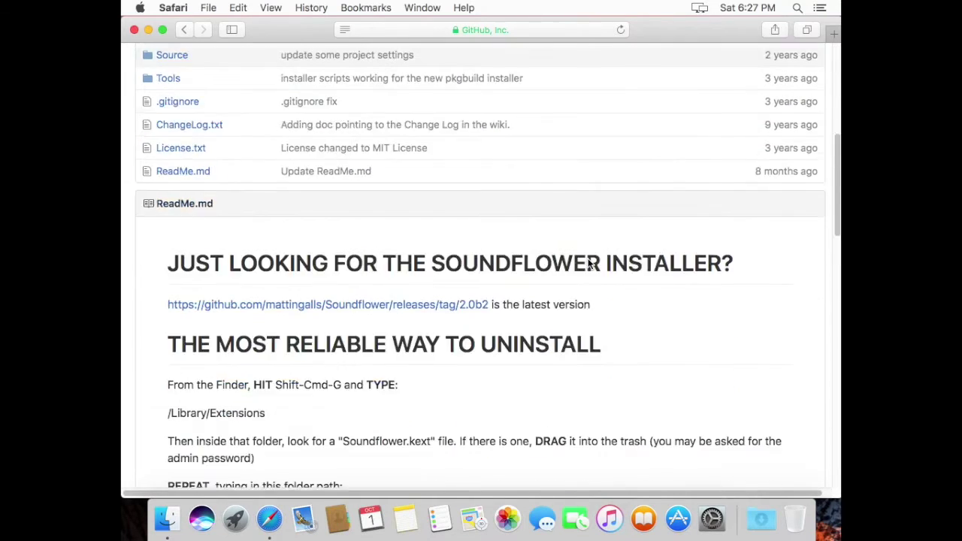
click(477, 229)
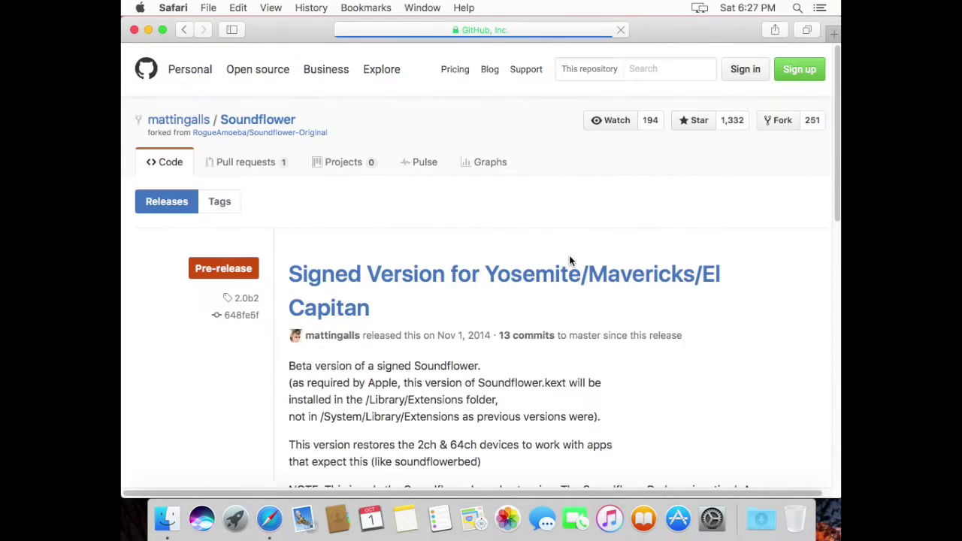
scroll(569, 254, down, 5)
scroll(569, 261, down, 4)
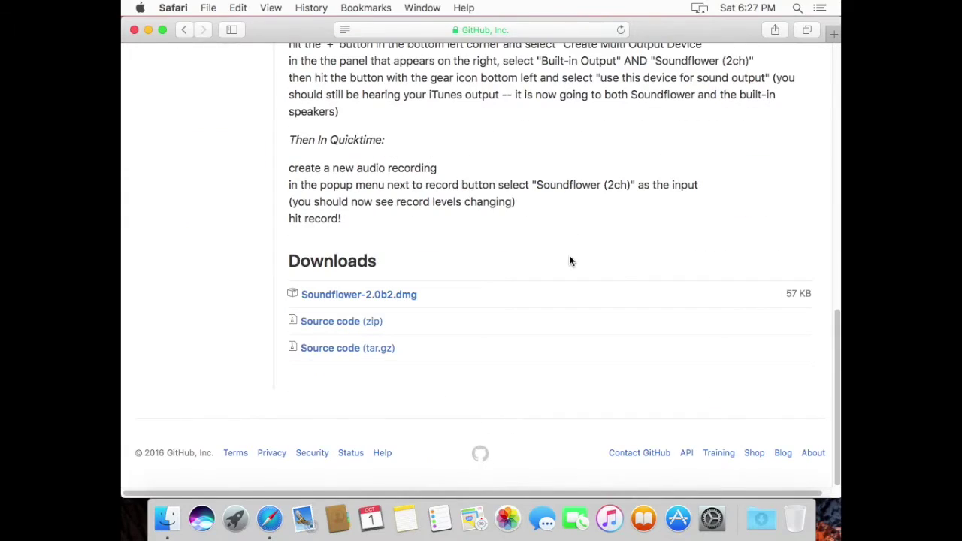
click(413, 301)
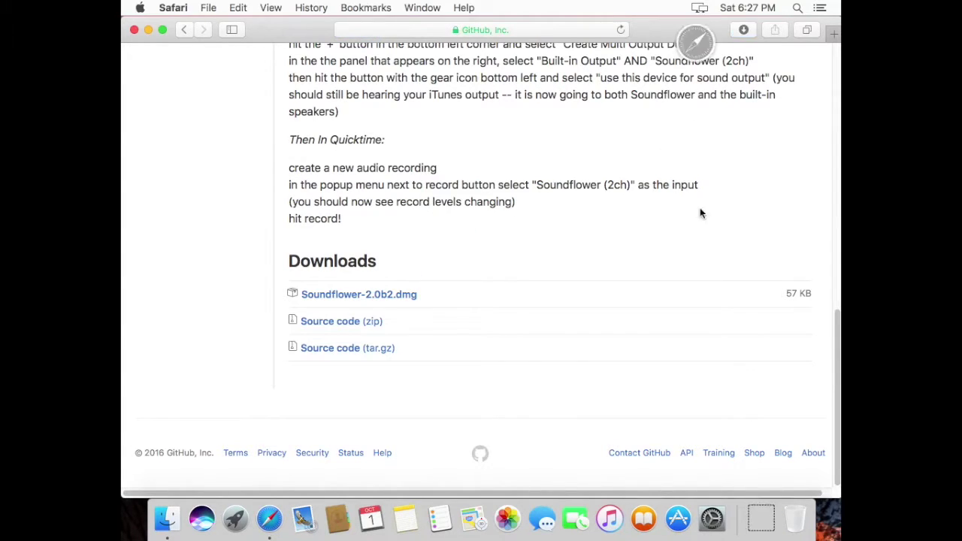
click(761, 518)
Step: Mount Soundflower-2.0b2.dmg and open Soundflower.pkg via right-click Open, bypassing the unidentified-developer warning
click(654, 175)
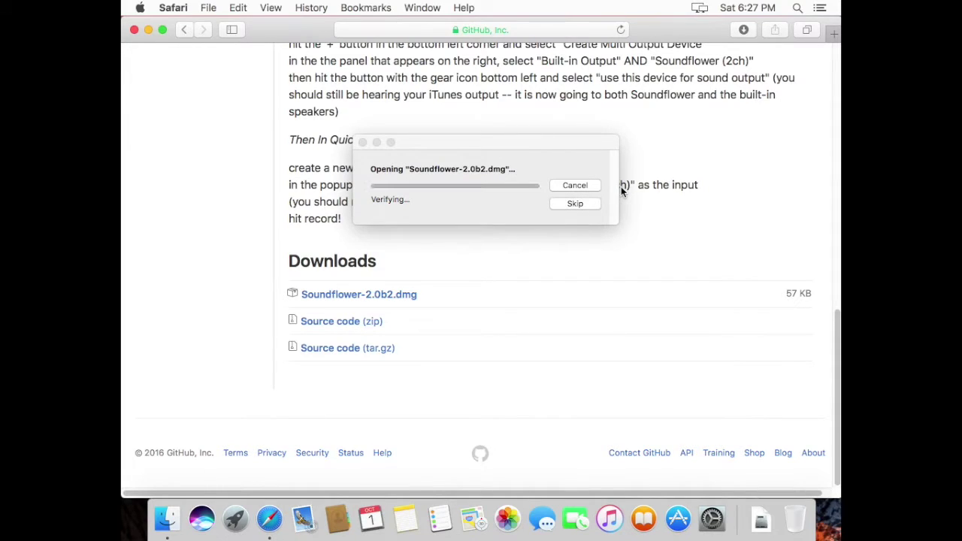
click(590, 204)
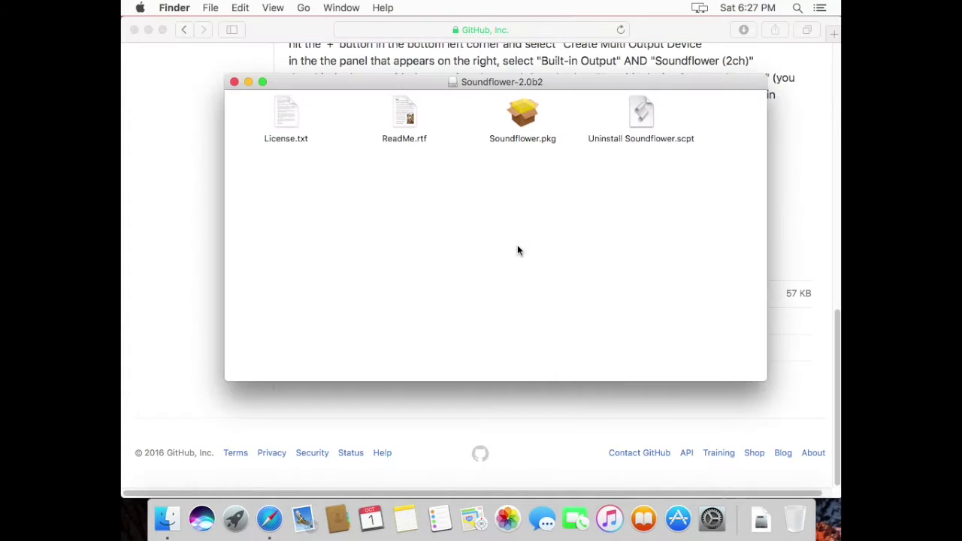
double_click(523, 117)
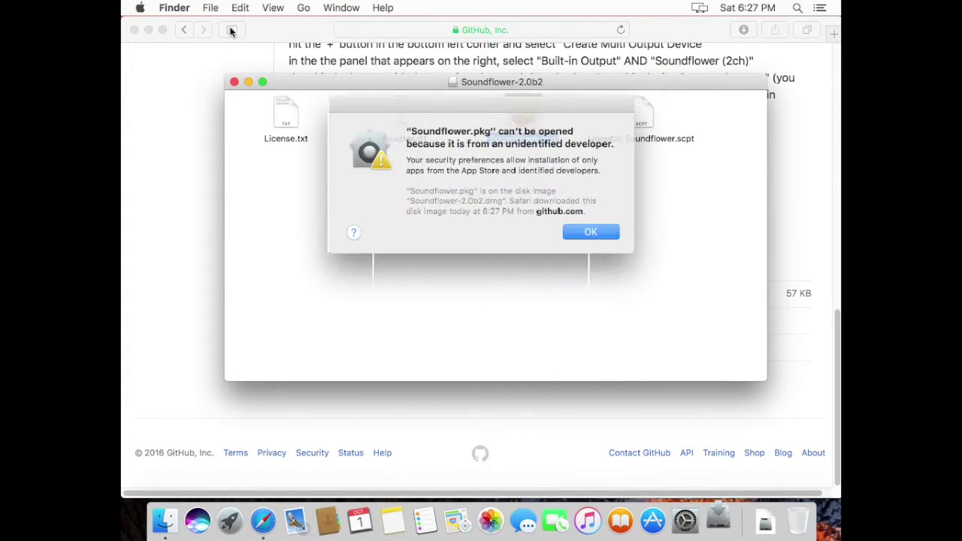
click(587, 230)
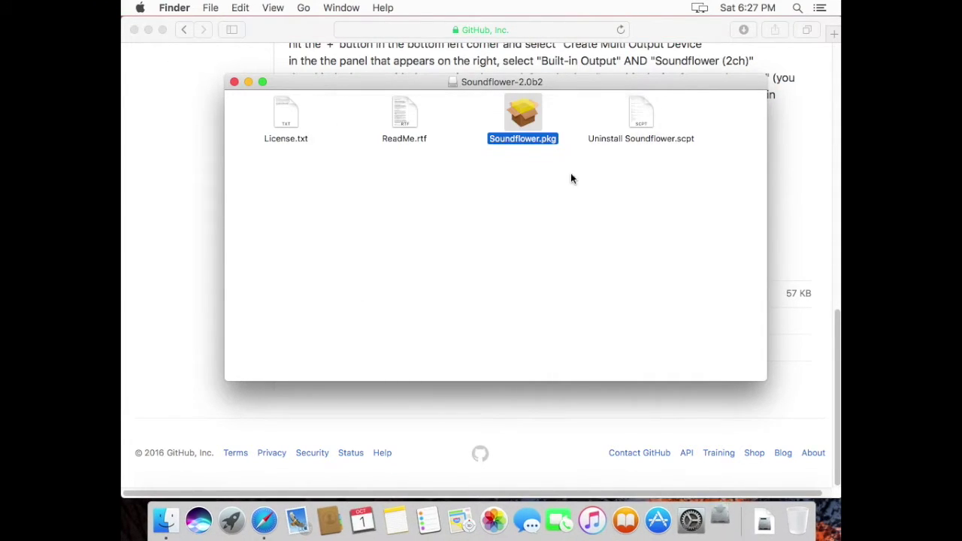
right_click(524, 112)
click(530, 115)
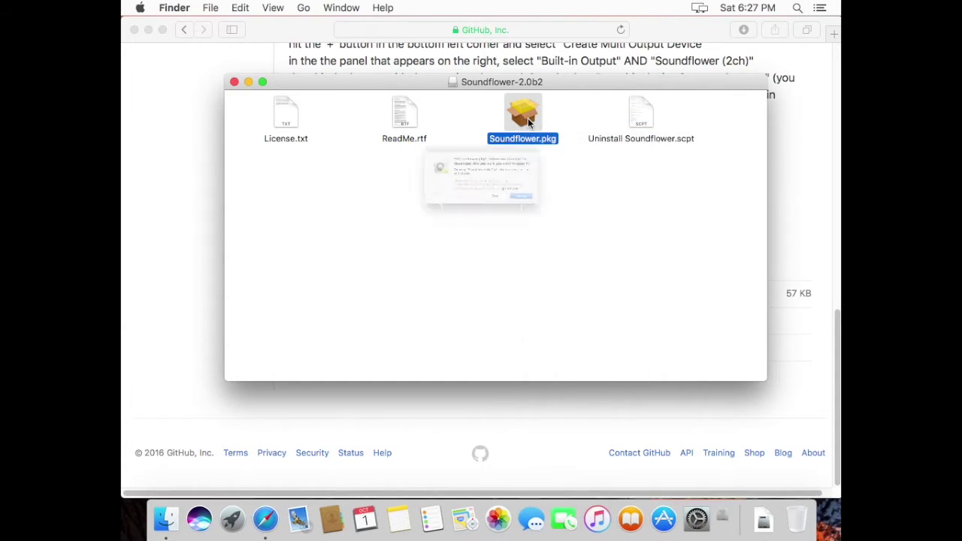
click(516, 229)
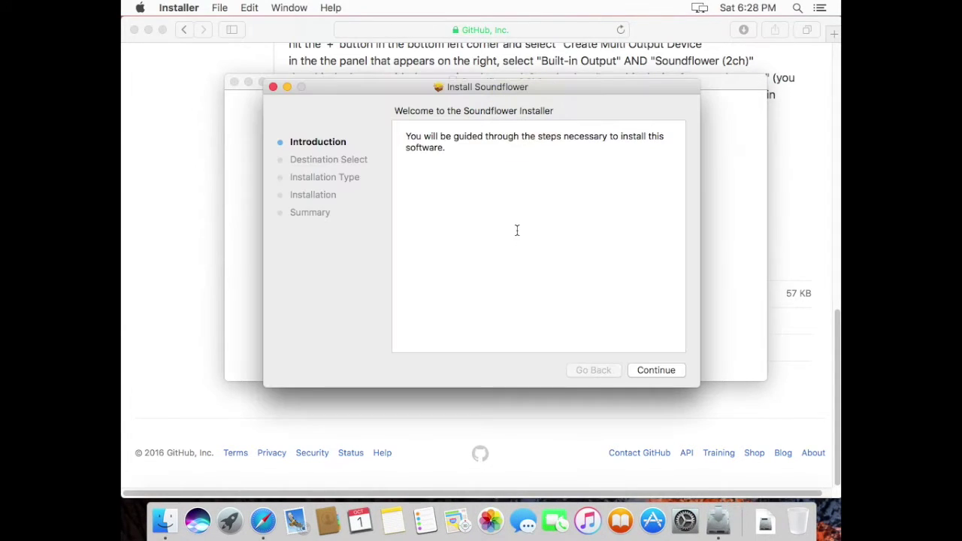
Step: Install Soundflower, authorising with the account password, and close the Safari window
click(651, 374)
click(650, 370)
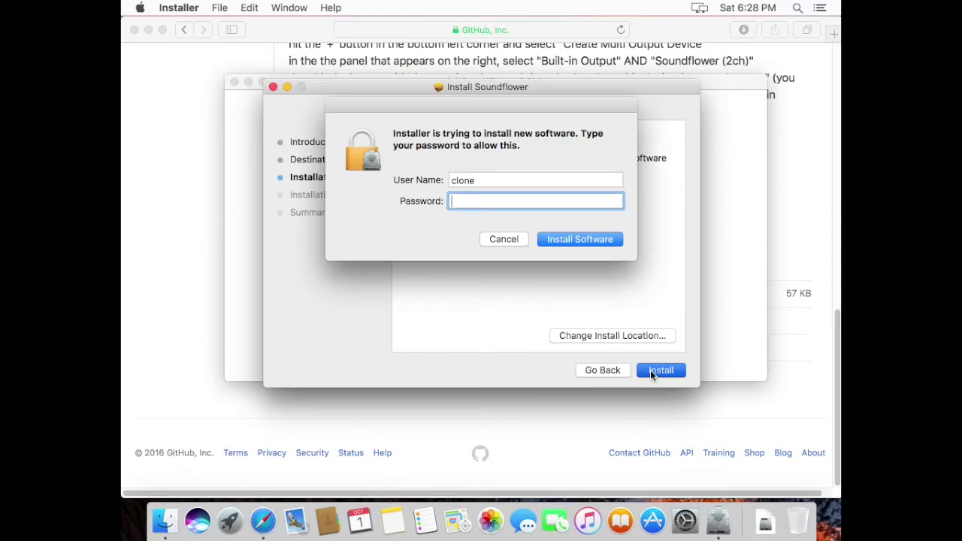
text(********)
key(Return)
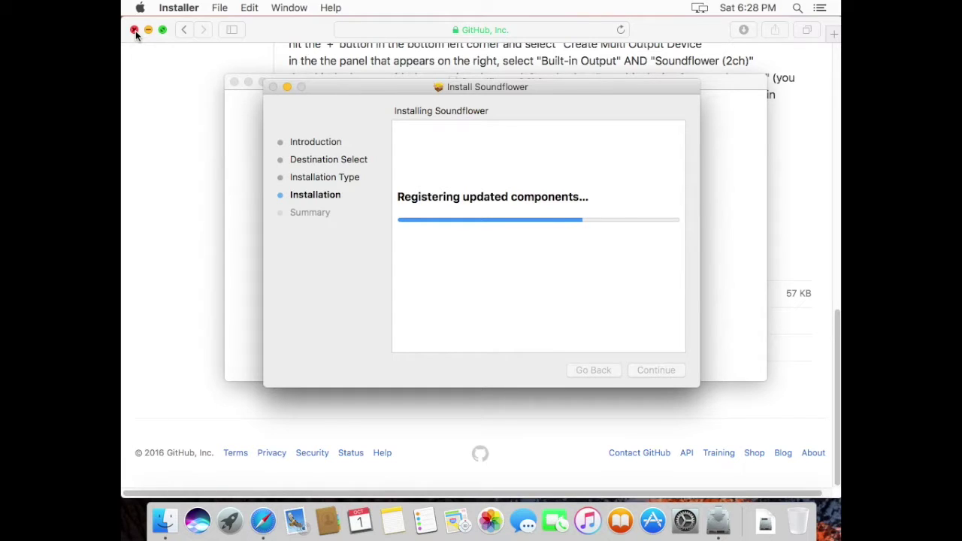
click(135, 31)
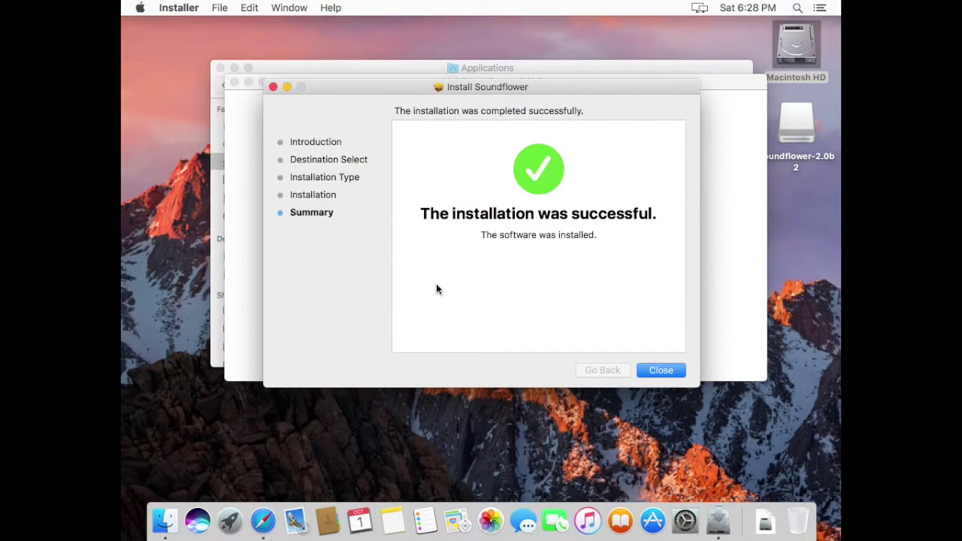
Step: Close the installer, move it to the Trash, and close the disk image and Applications windows
click(649, 370)
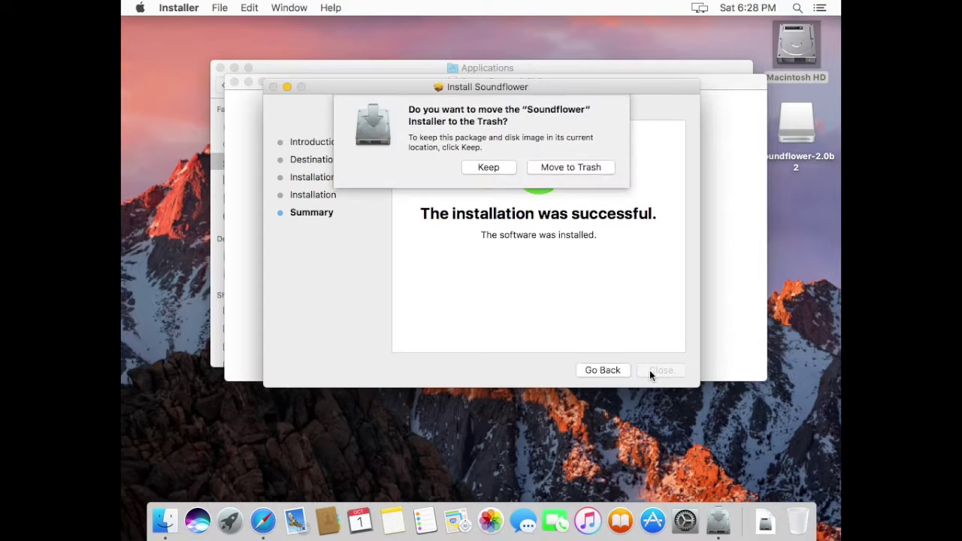
click(554, 170)
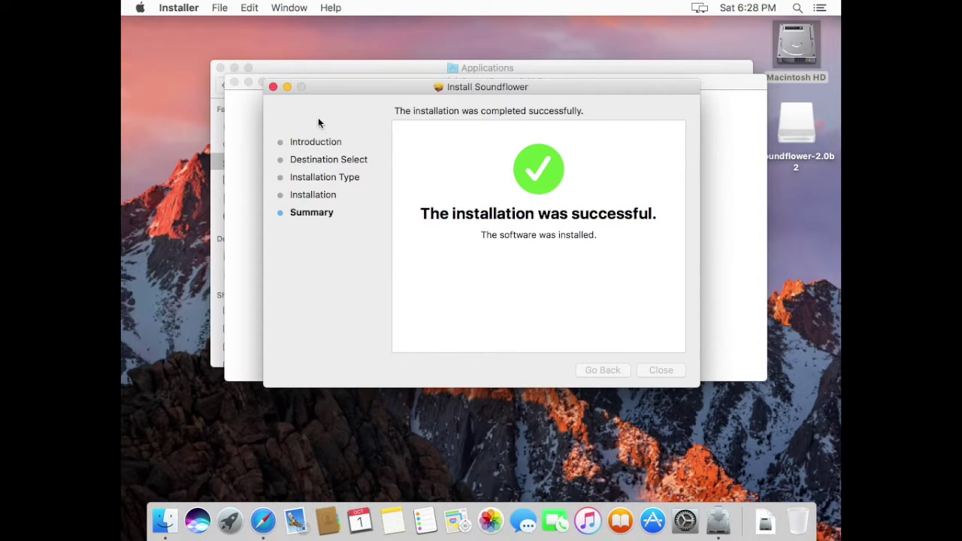
click(273, 87)
click(234, 81)
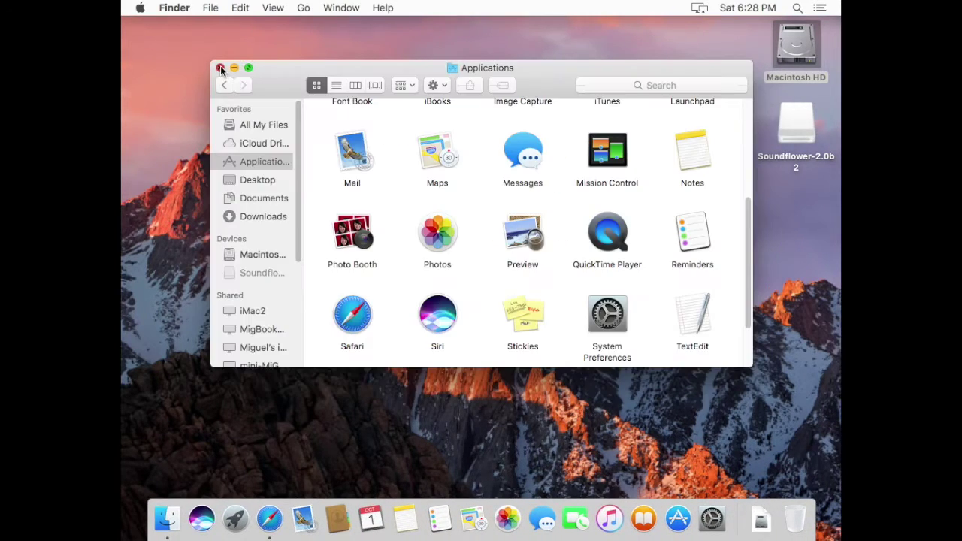
click(220, 67)
Step: Select Soundflower (2ch) as the Sound output device and confirm it in the menu-bar volume menu
click(712, 519)
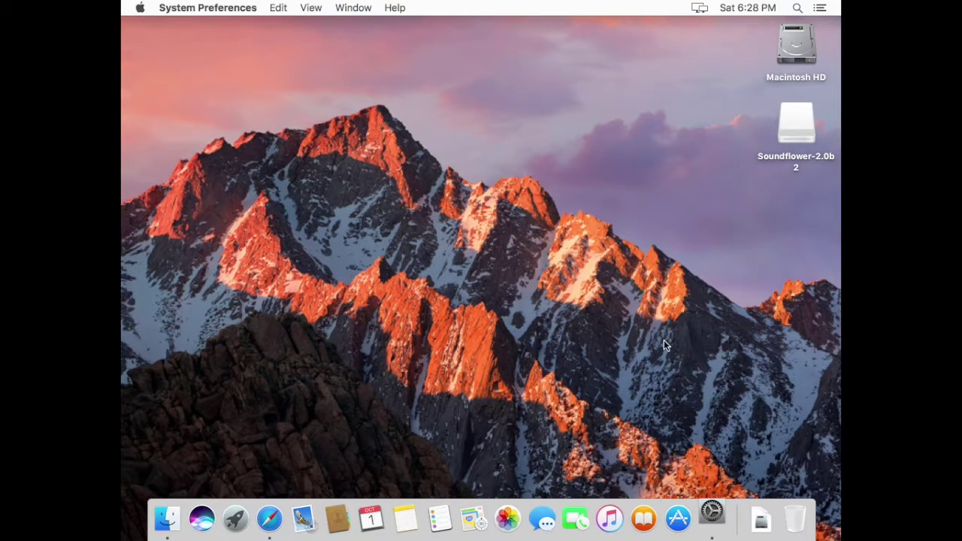
click(680, 206)
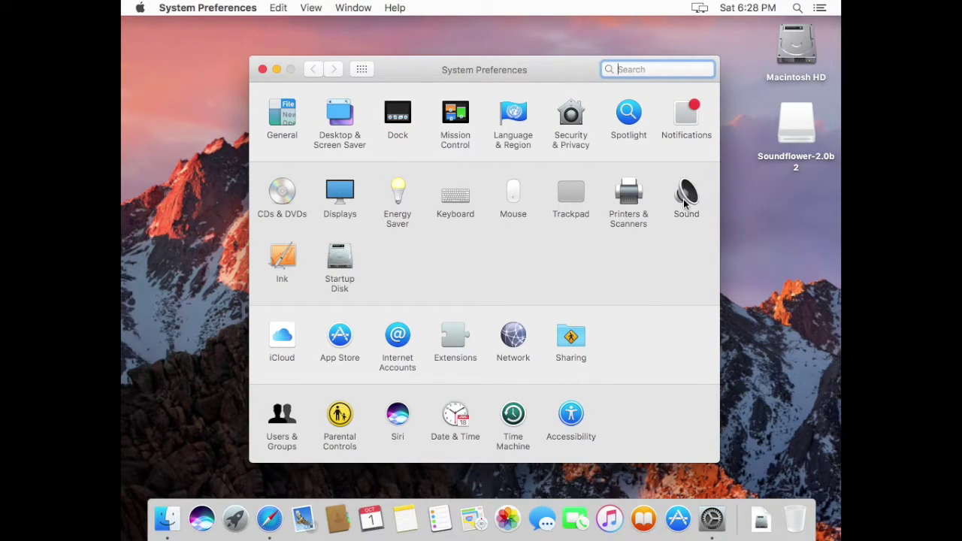
click(502, 103)
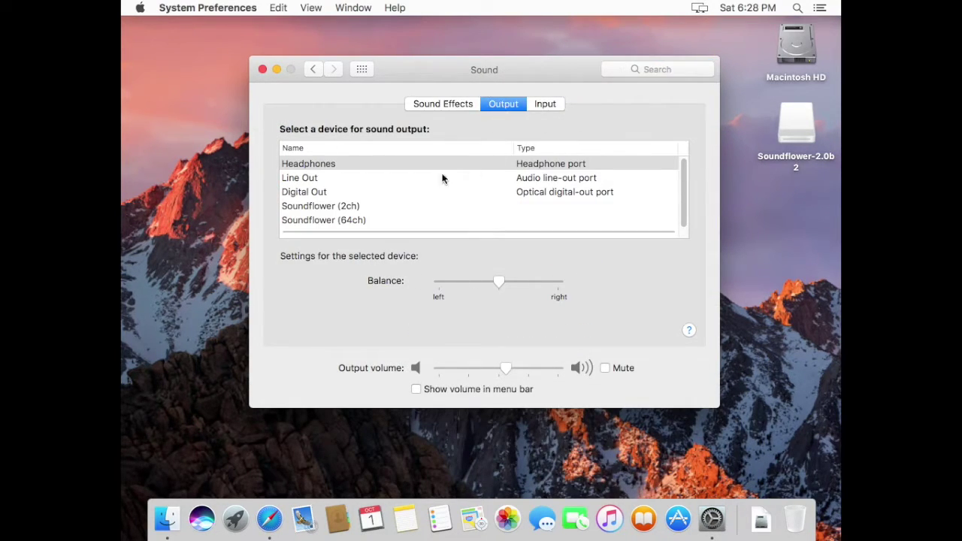
click(357, 207)
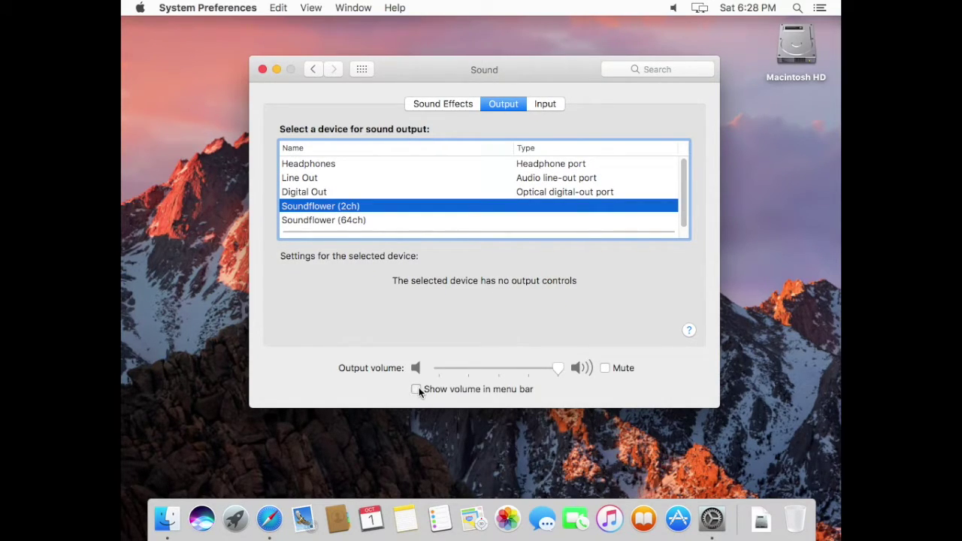
click(676, 8)
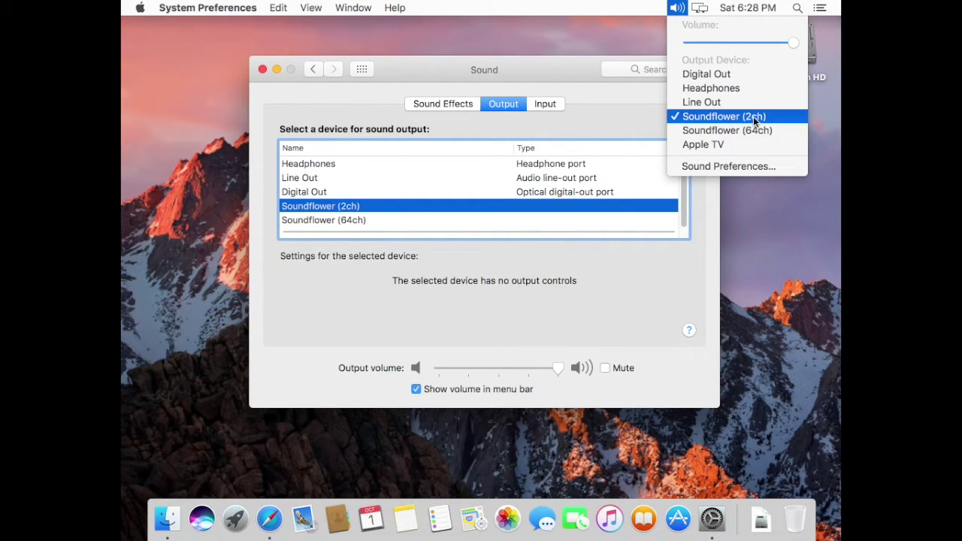
click(473, 79)
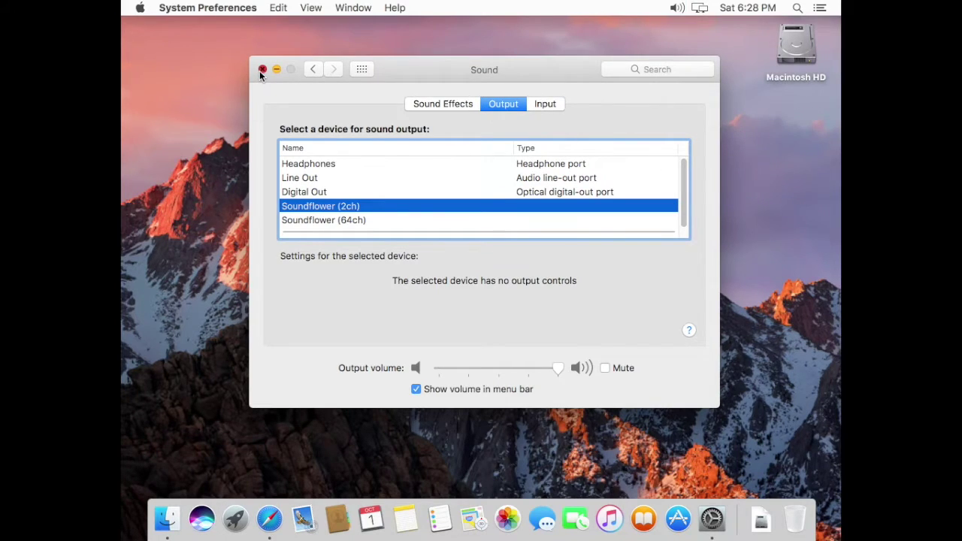
click(262, 70)
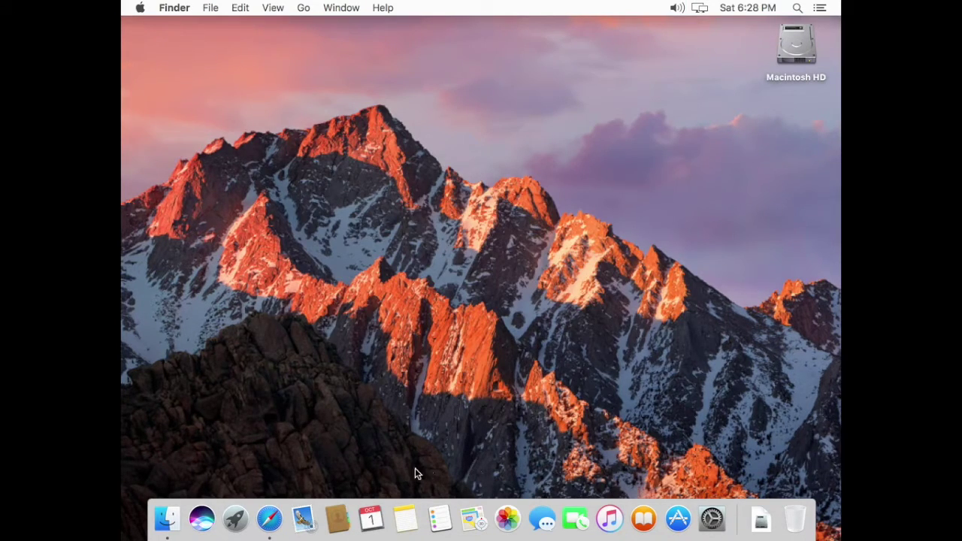
Step: Relaunch QuickTime Player from the Applications folder on Macintosh HD
double_click(798, 46)
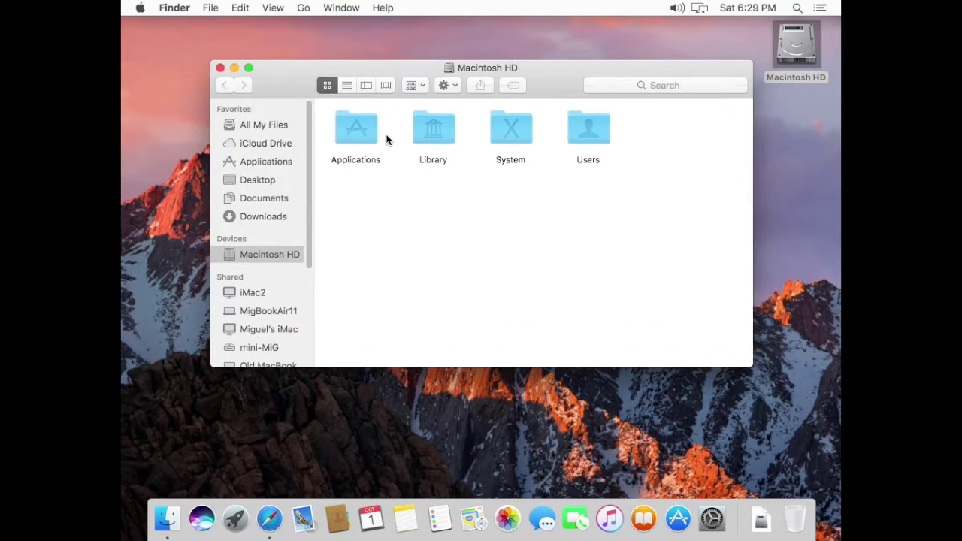
click(366, 133)
double_click(366, 136)
double_click(610, 233)
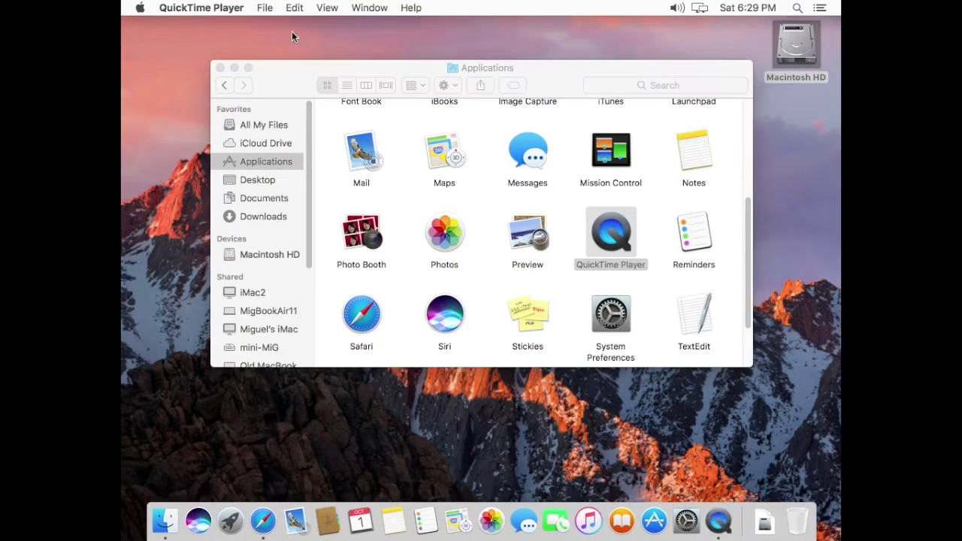
Step: Start a full-screen recording with Soundflower (2ch) as the audio input, then launch Safari
click(264, 9)
click(272, 50)
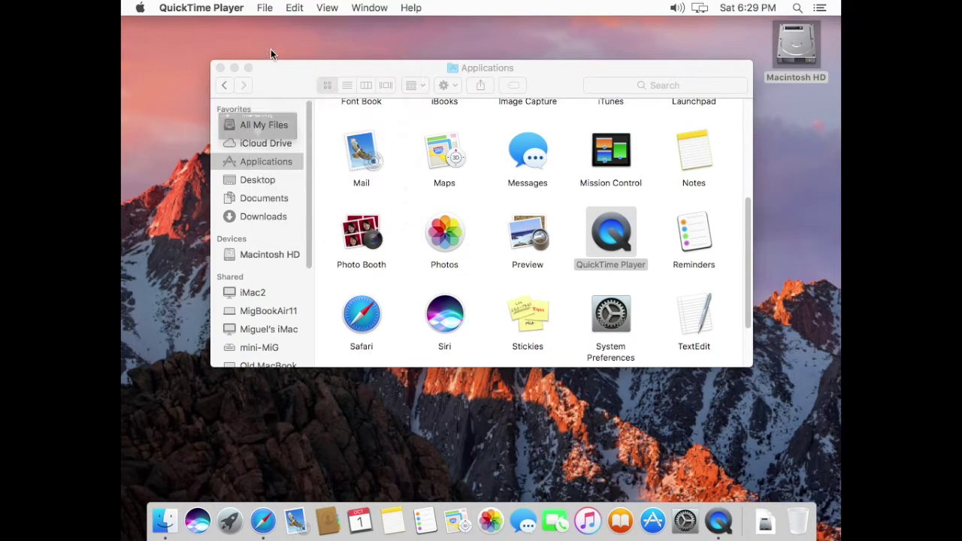
click(273, 140)
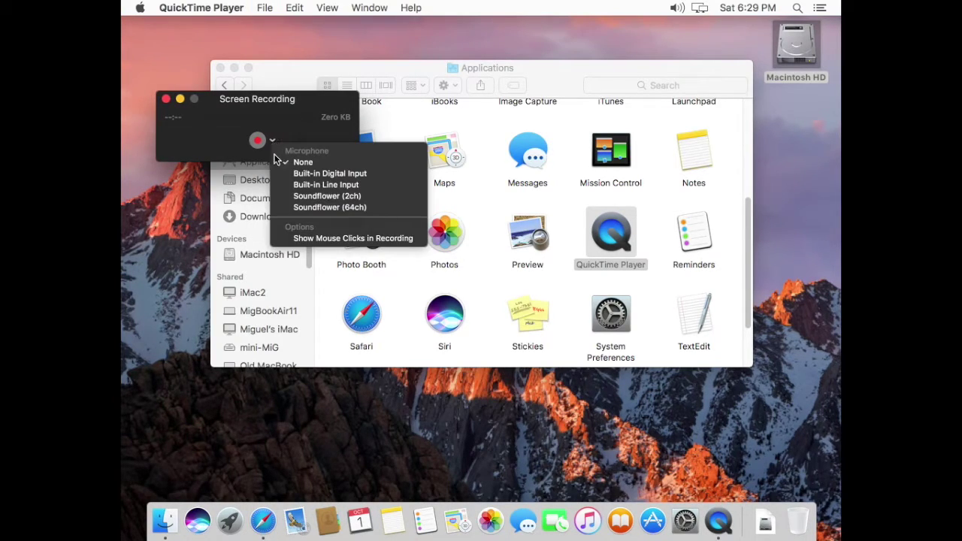
click(291, 197)
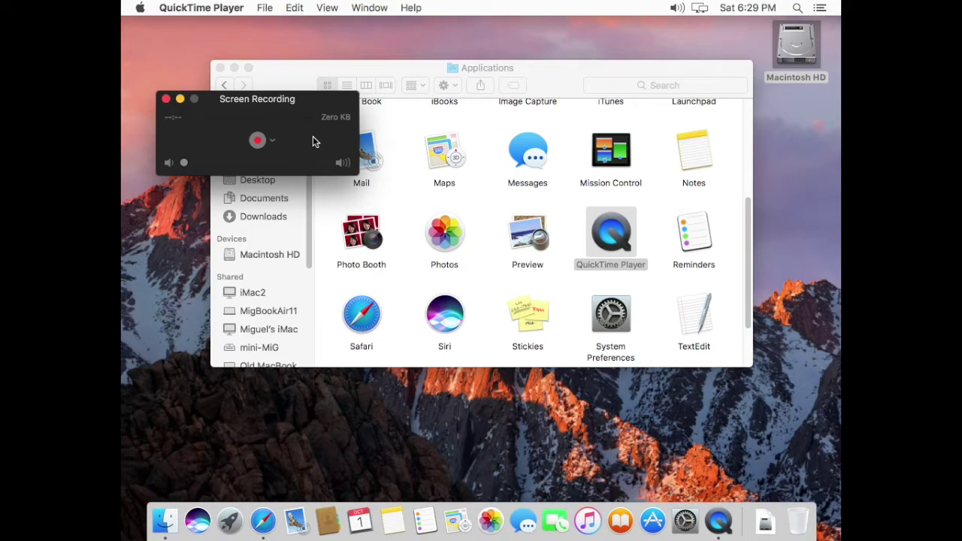
click(258, 142)
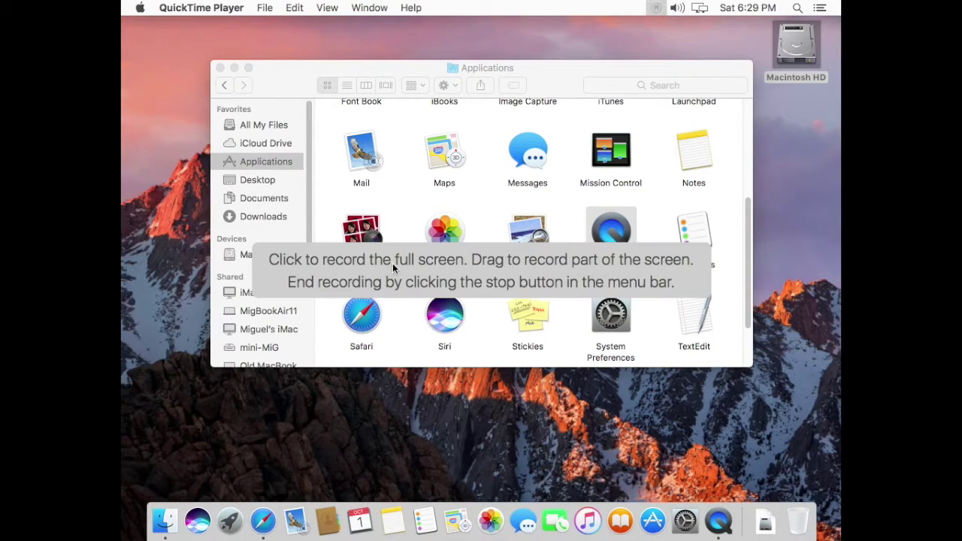
click(482, 283)
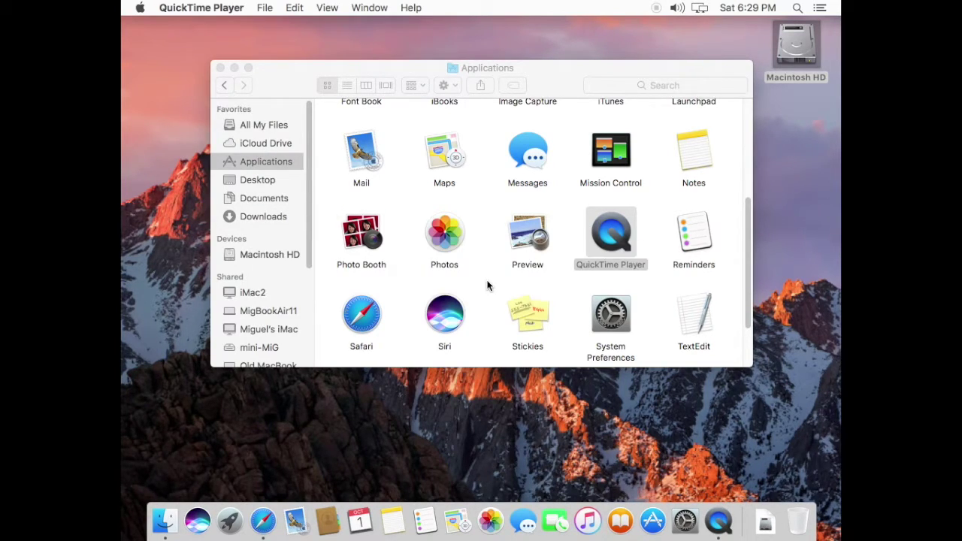
click(273, 526)
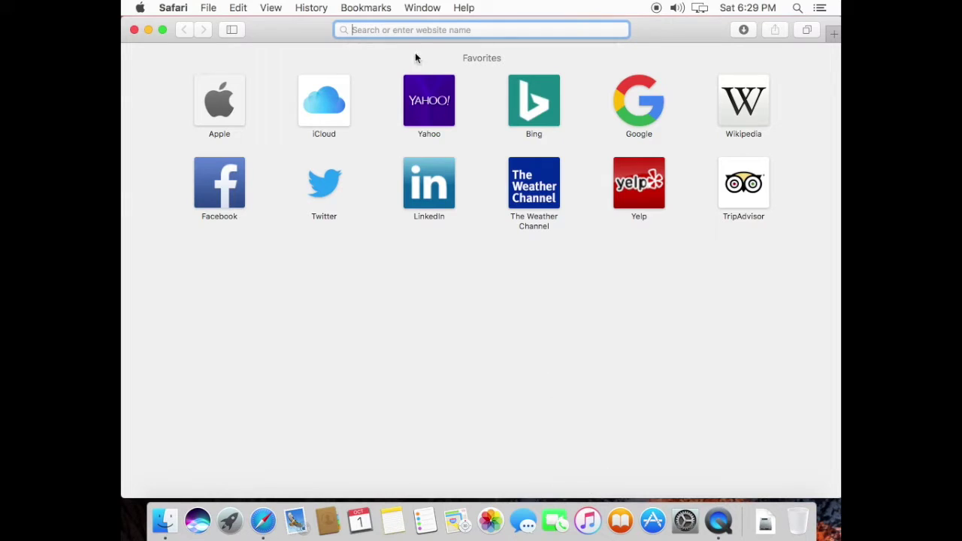
Step: Load the pasted Spatula City page, play its embedded video, then close Safari and the Applications window
text(http://themainframe.ca/spatula-city/)
key(Return)
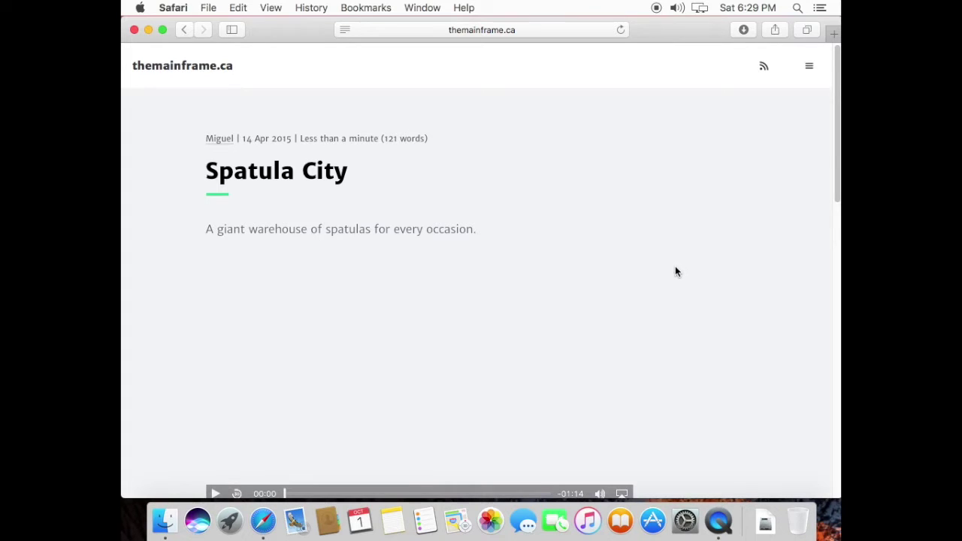
scroll(322, 380, down, 2)
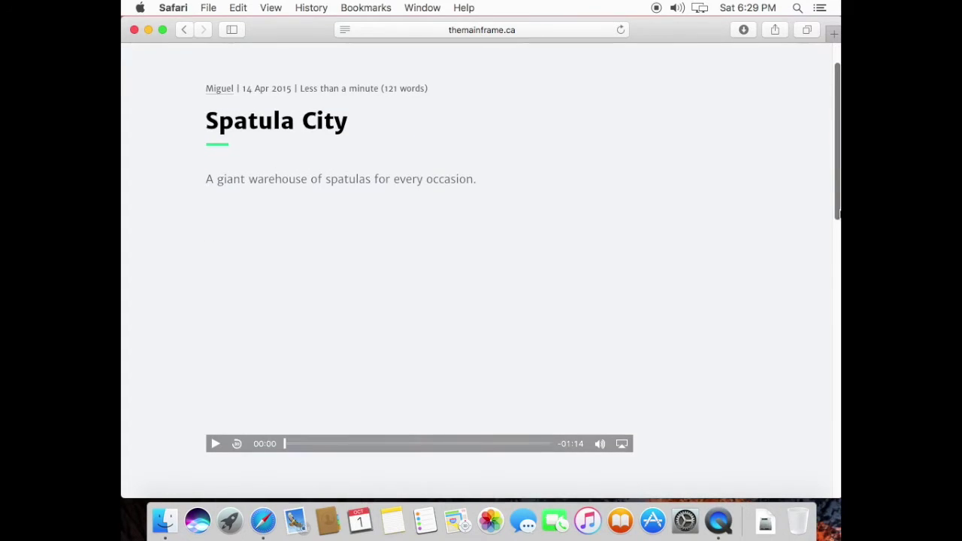
click(215, 418)
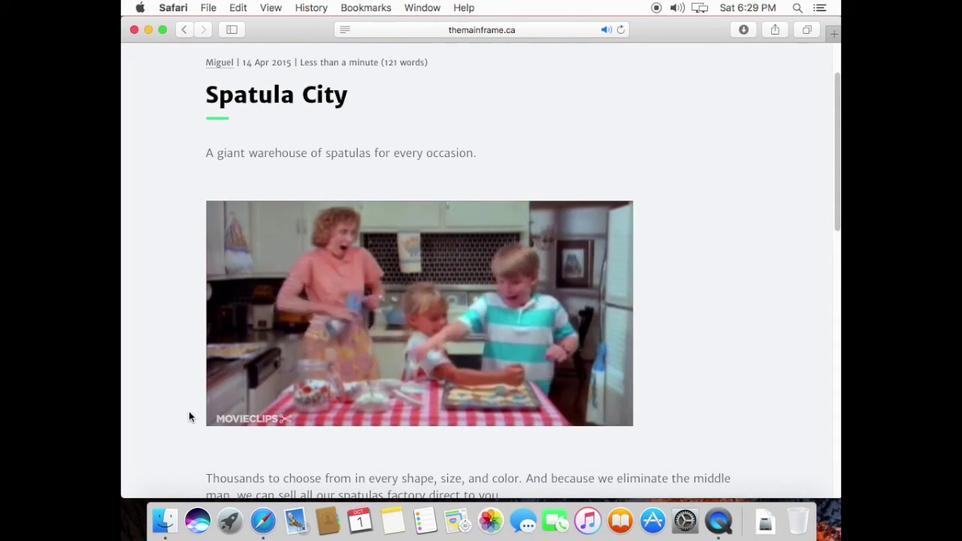
click(134, 29)
click(220, 69)
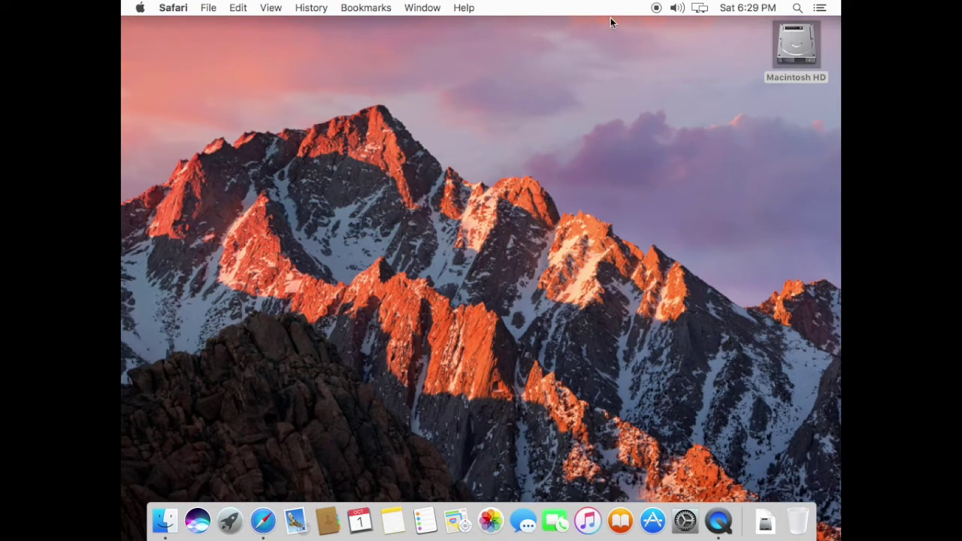
Step: Stop the screen recording and play it back from 00:04
click(656, 7)
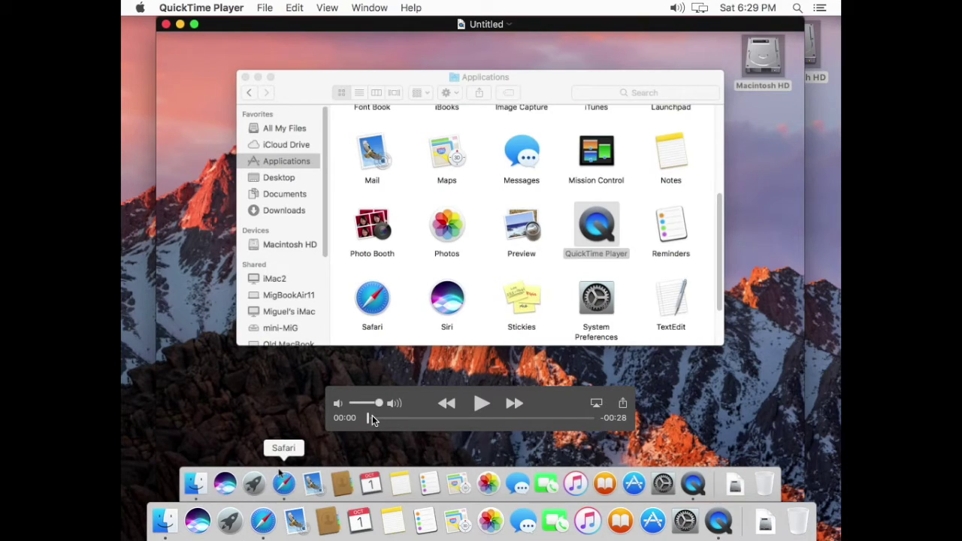
drag(373, 420, 485, 419)
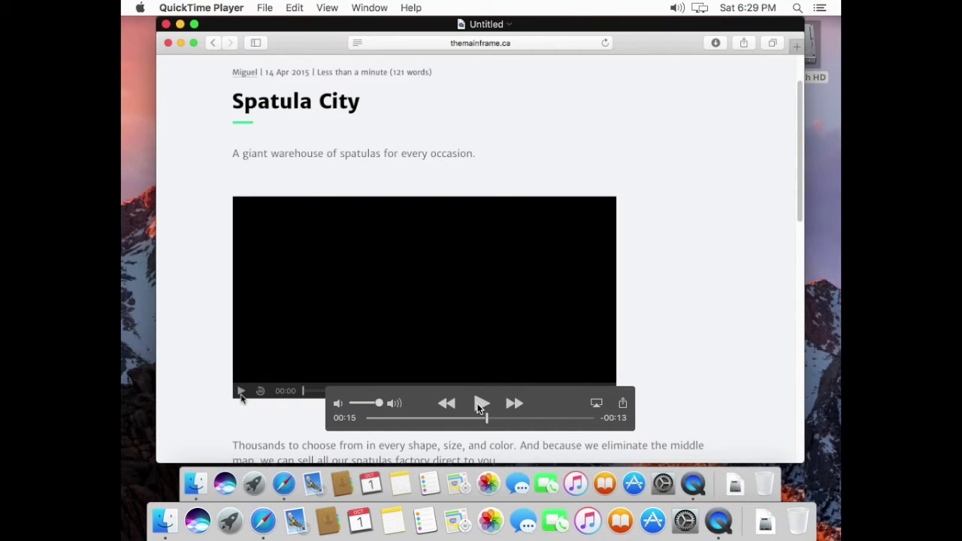
click(480, 406)
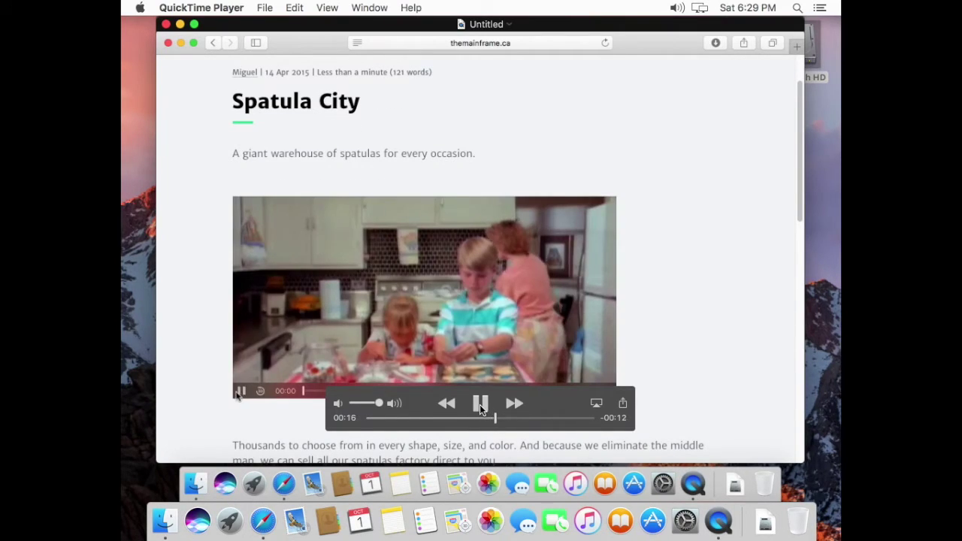
Step: Switch the sound output to Digital Out and resume playback with sound
click(677, 8)
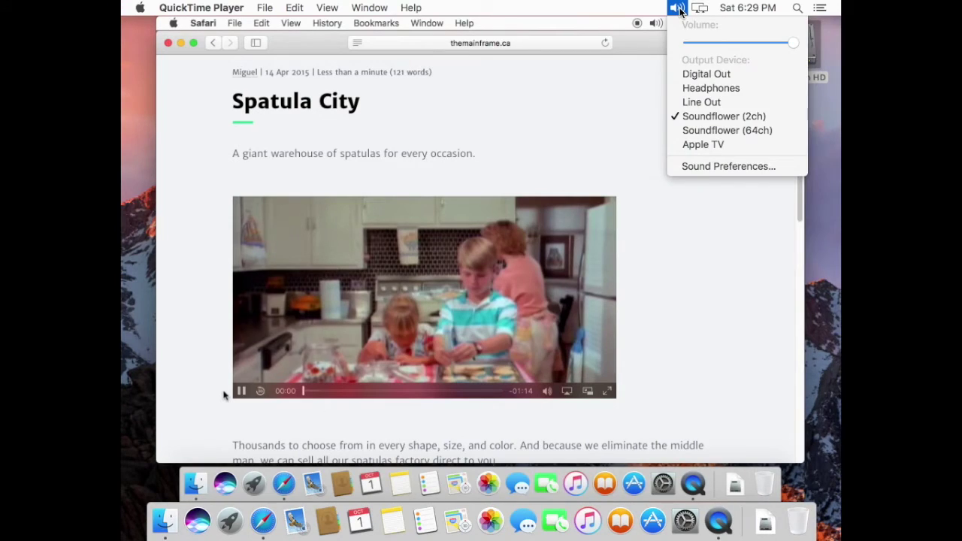
click(693, 74)
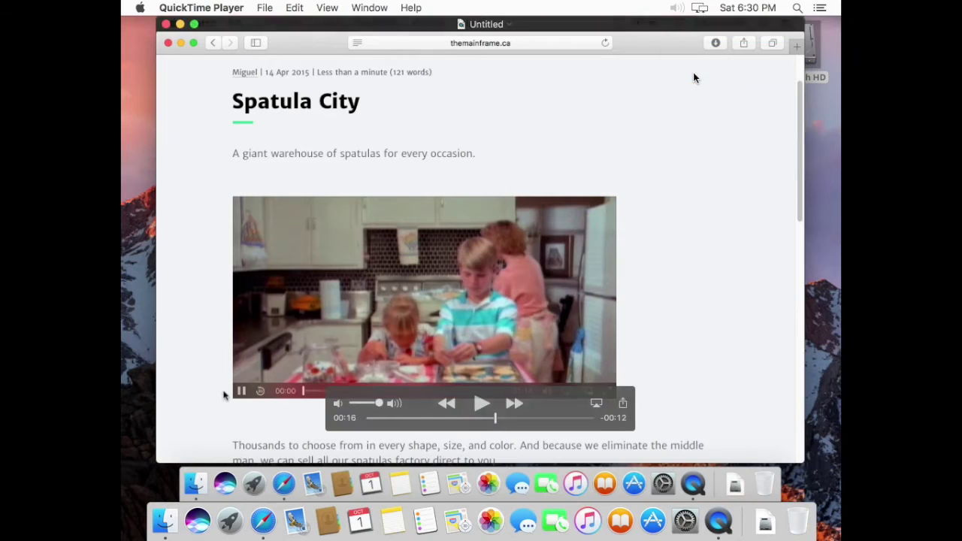
click(479, 405)
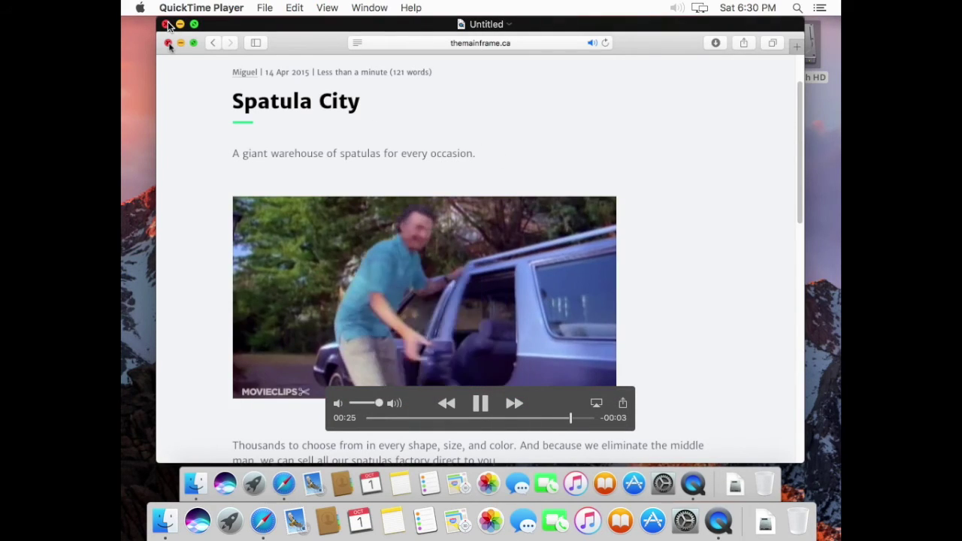
Step: Save the recording as 'test' on the Desktop, then close the Finder Applications and recording windows
click(166, 24)
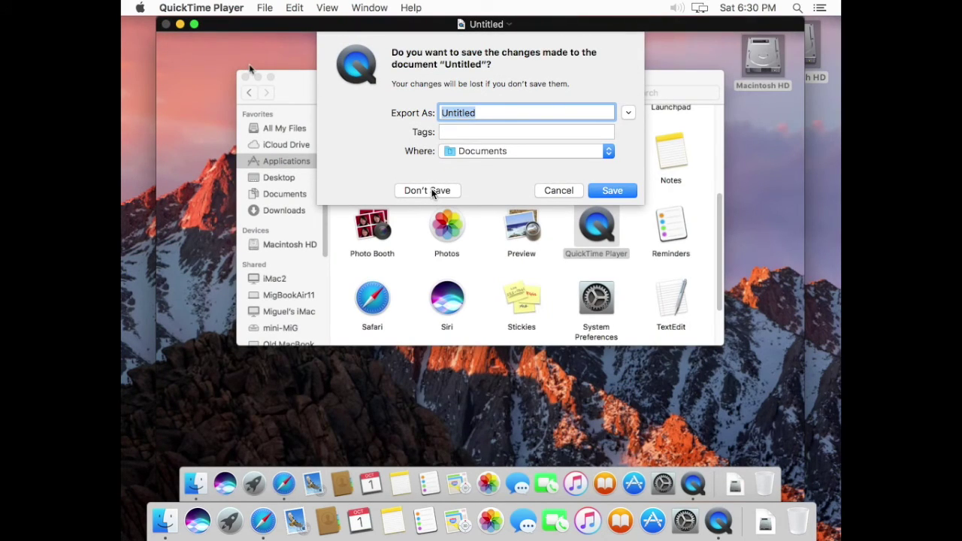
click(449, 153)
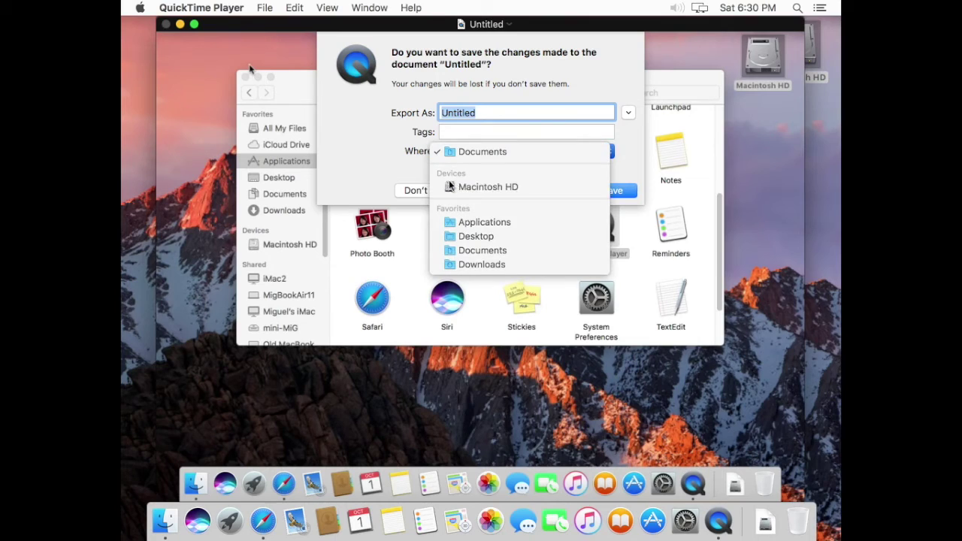
click(455, 235)
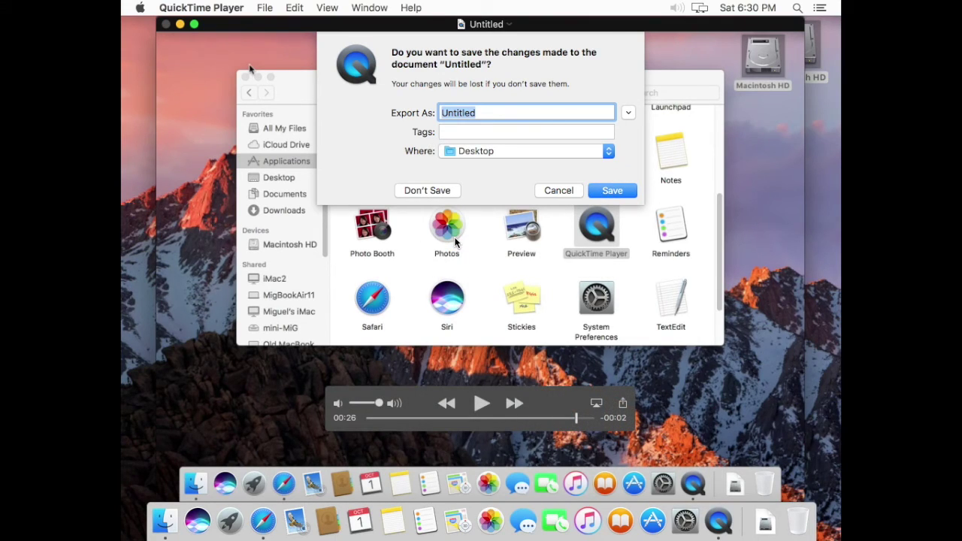
text(test)
key(Return)
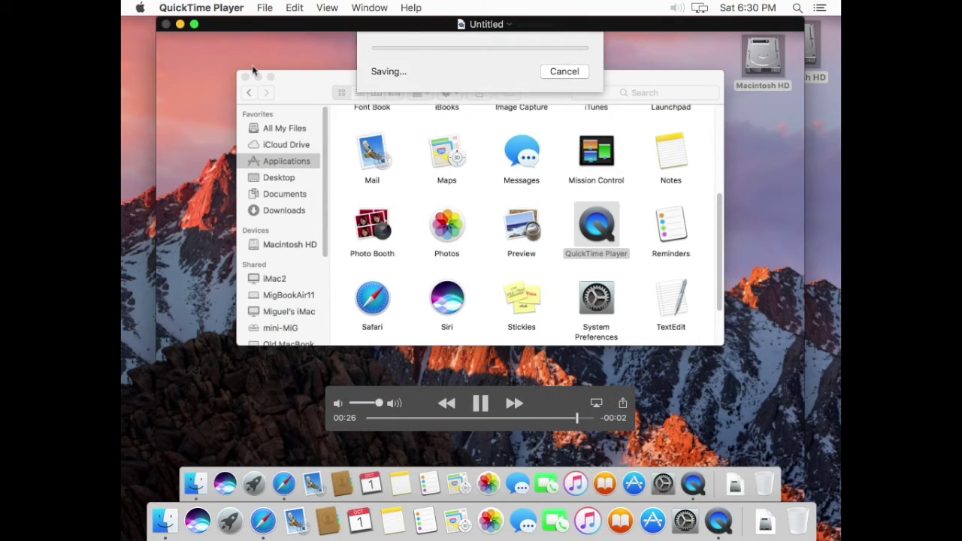
click(245, 78)
click(166, 24)
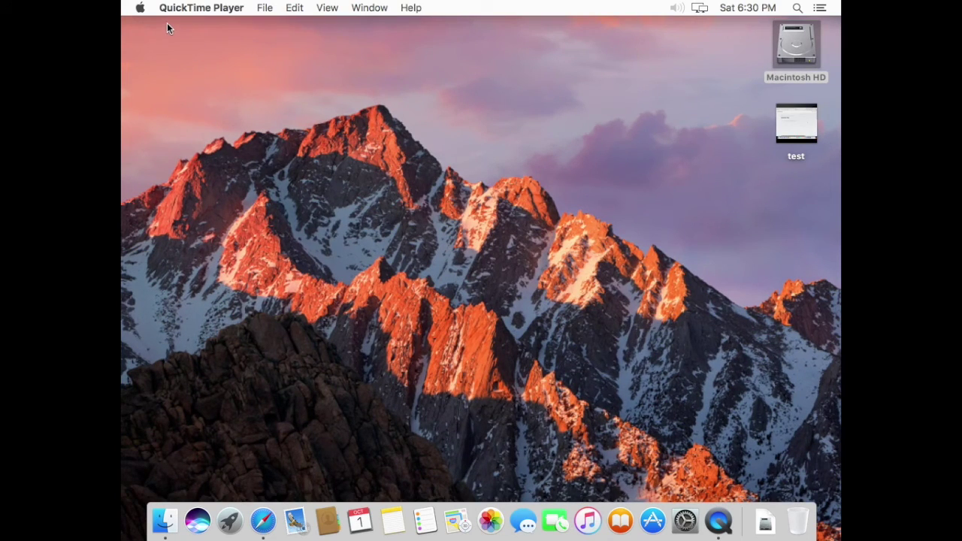